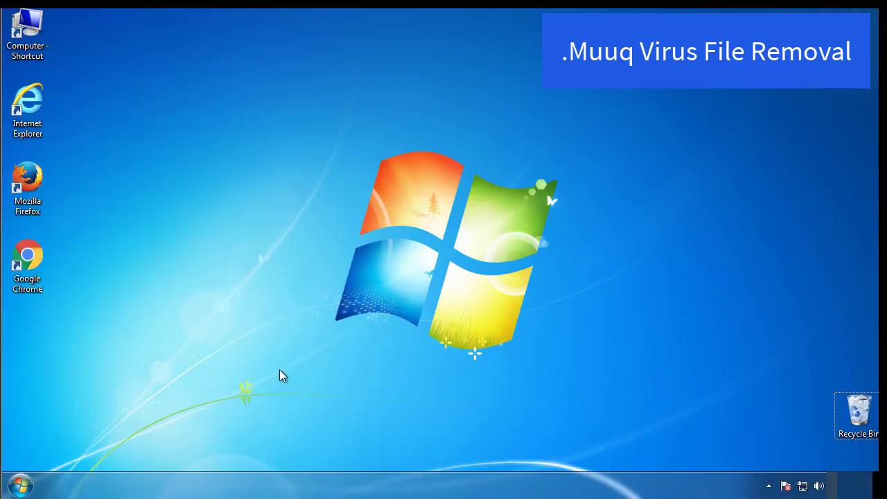
Step: Enable minimal Safe boot in System Configuration, restart the computer, and close the safe mode help window
left_click(21, 485)
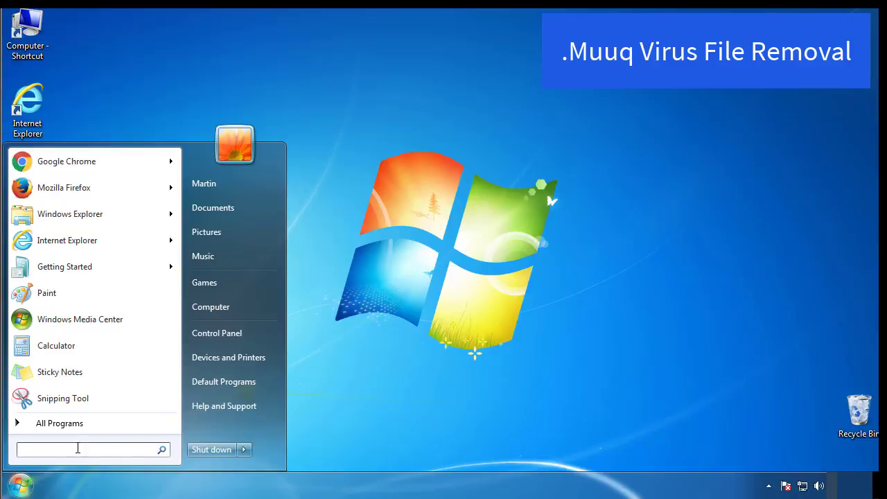
type("msconfig")
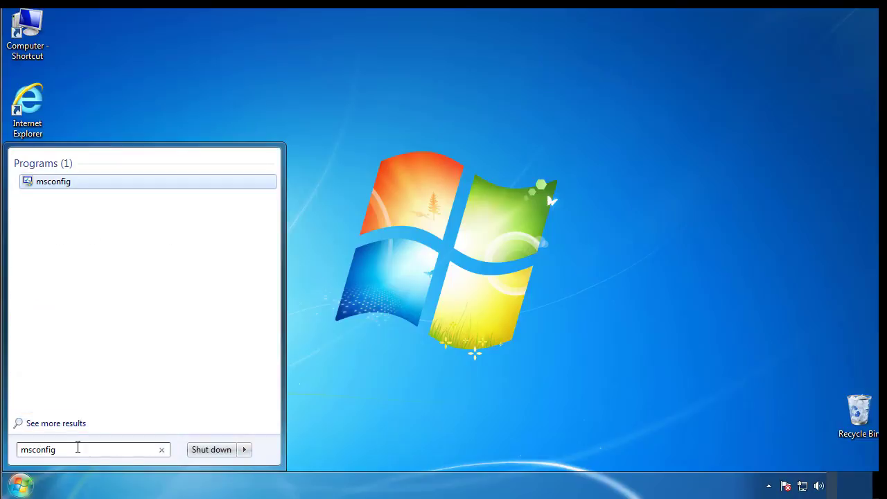
key("Return")
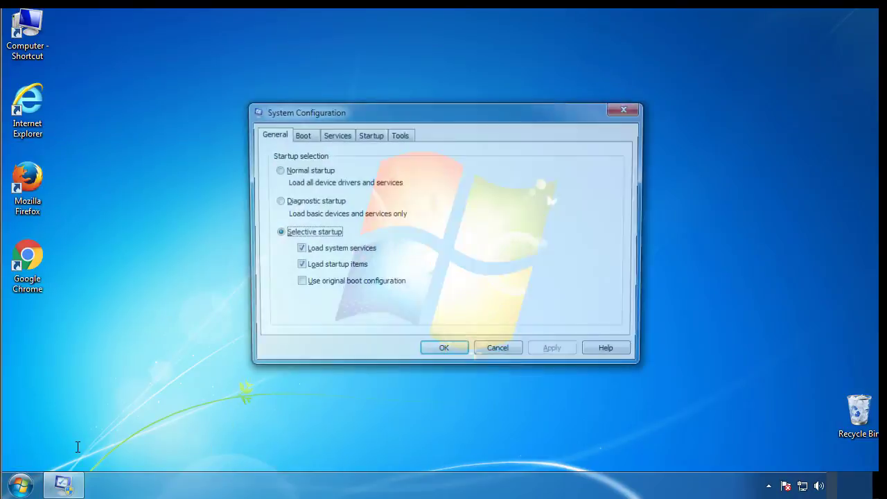
left_click(299, 135)
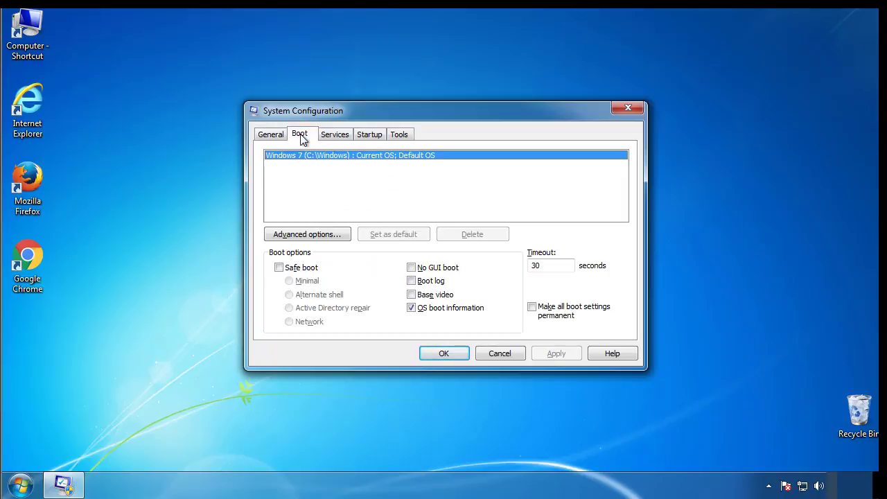
left_click(278, 267)
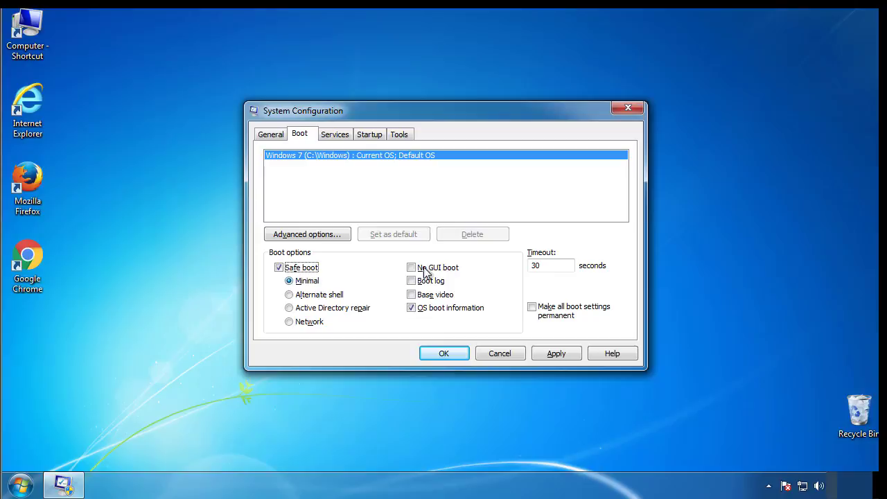
left_click(450, 353)
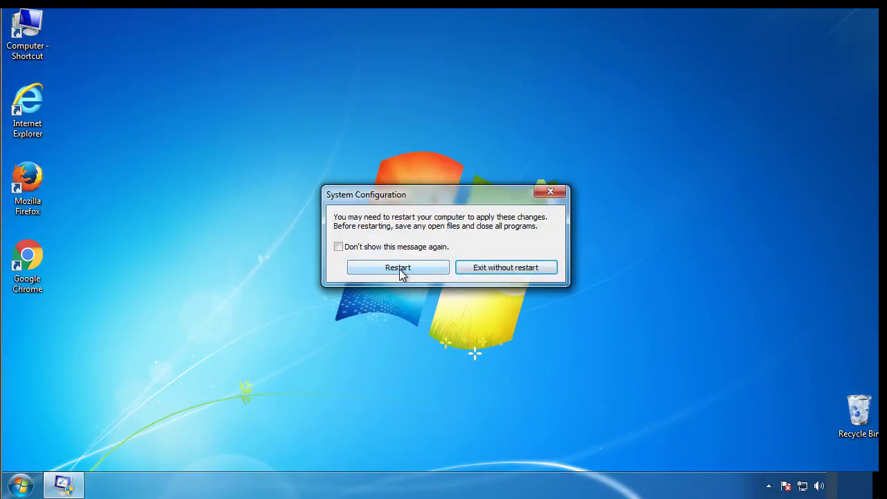
left_click(400, 270)
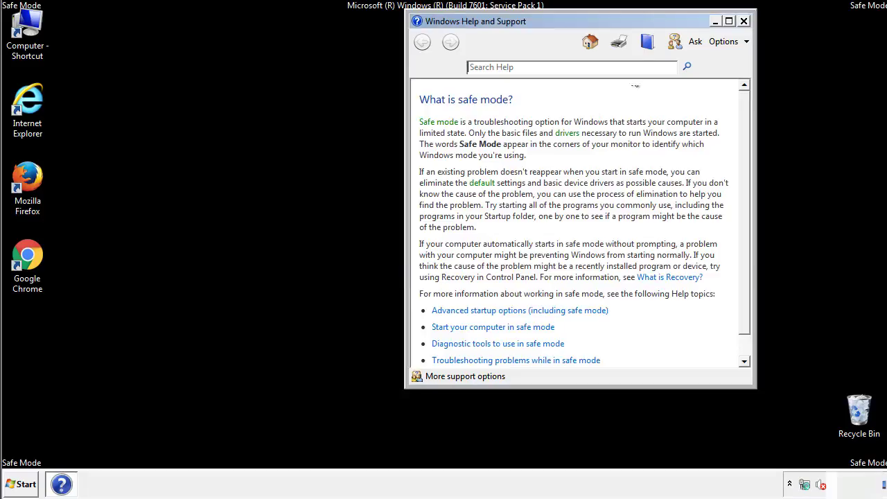
left_click(744, 21)
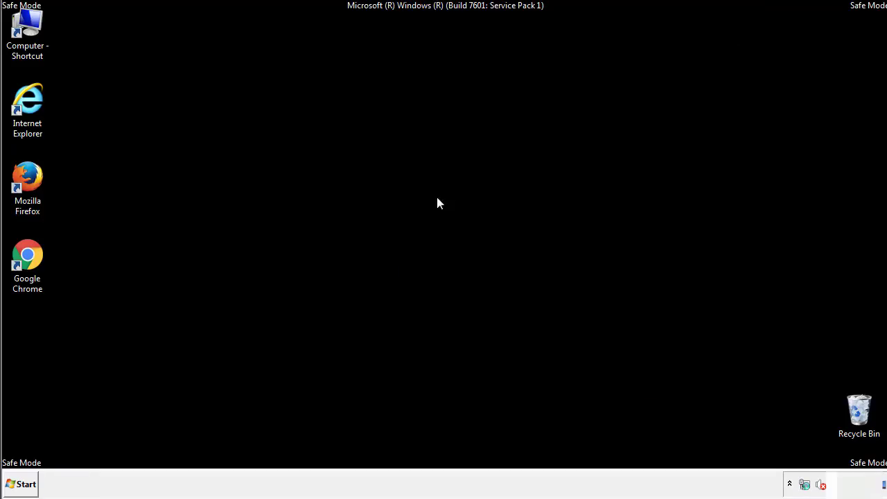
Step: Make sure Folder Options is set to show hidden files, folders, and drives, and close the Control Panel
left_click(27, 483)
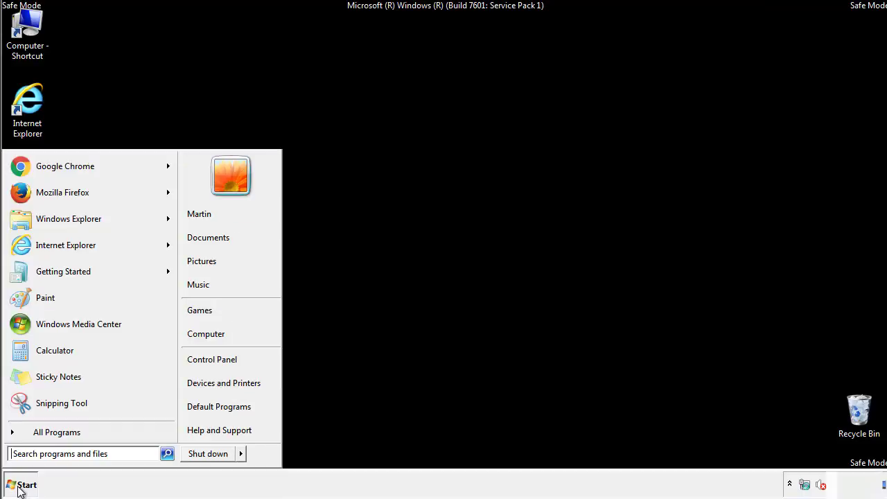
left_click(220, 357)
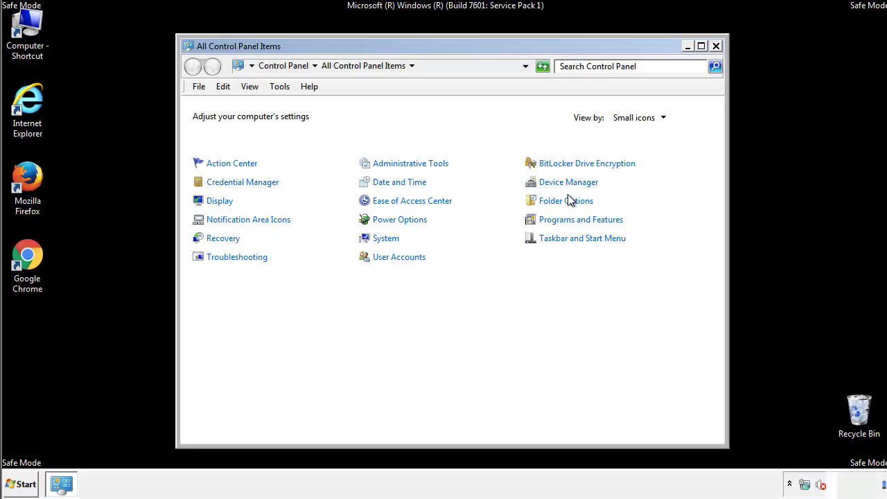
left_click(568, 202)
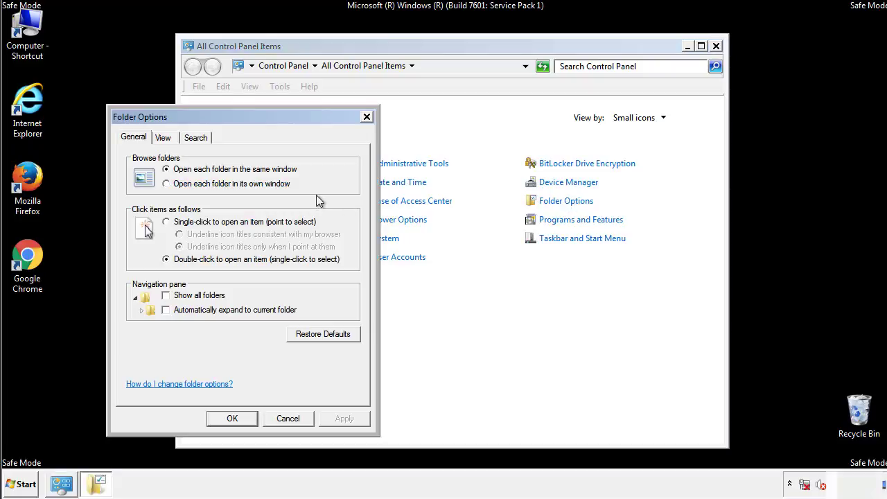
left_click(165, 140)
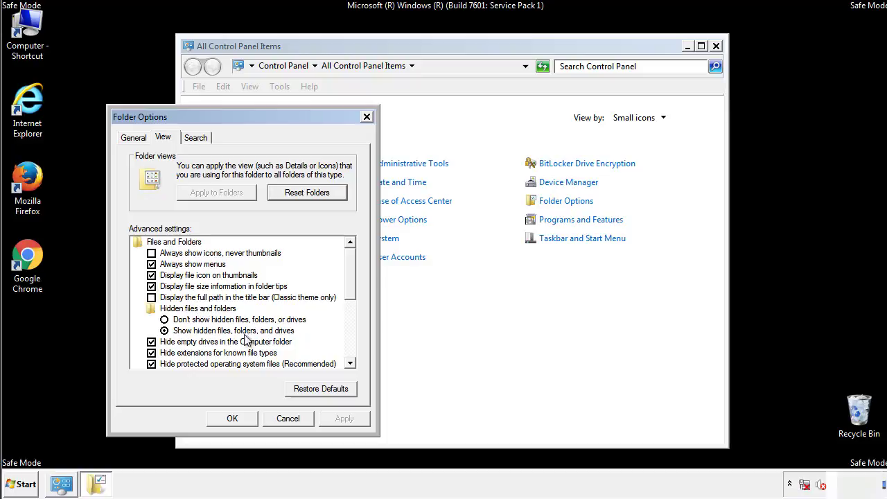
left_click(239, 417)
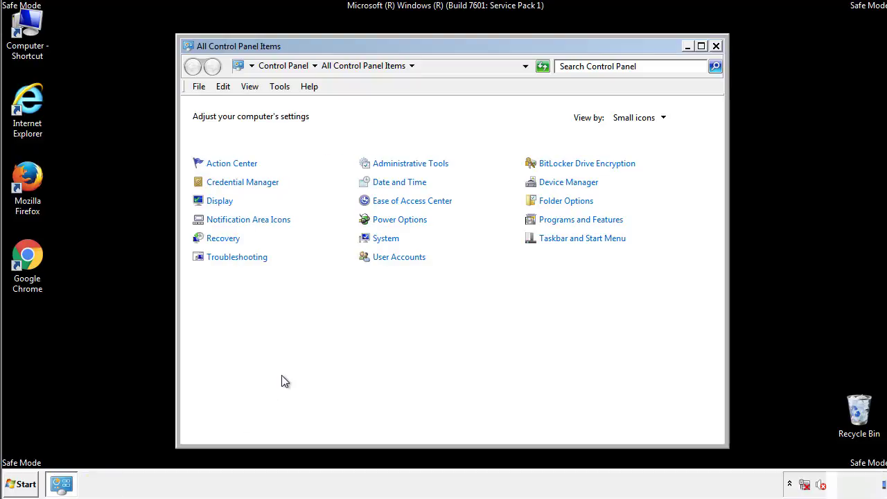
left_click(715, 46)
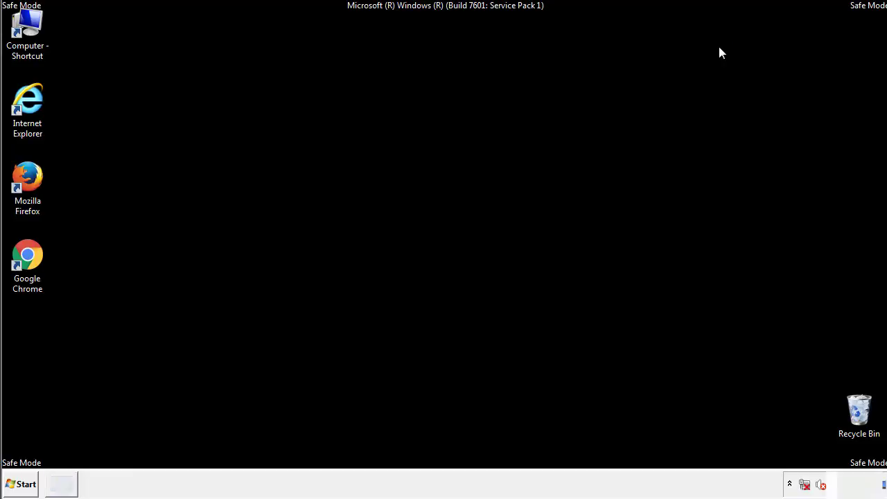
Step: Browse to the folder C:\Windows\System32\drivers\etc
double_click(28, 23)
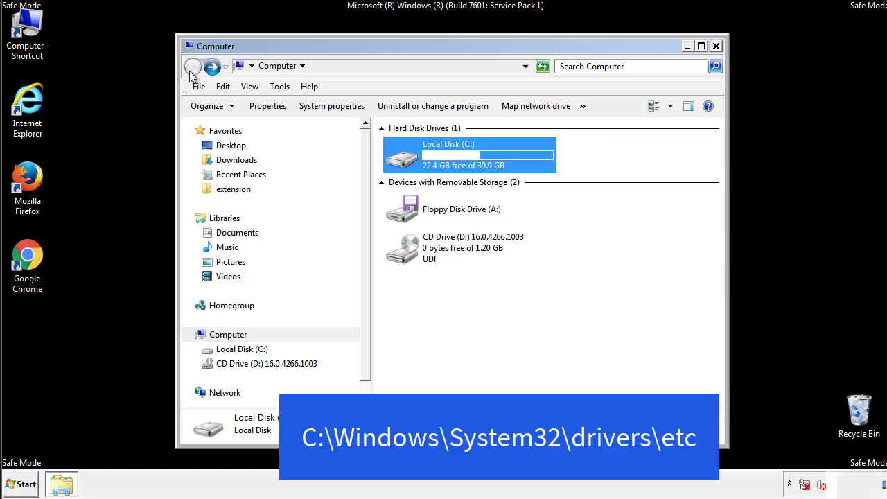
double_click(404, 159)
left_click(405, 256)
double_click(405, 257)
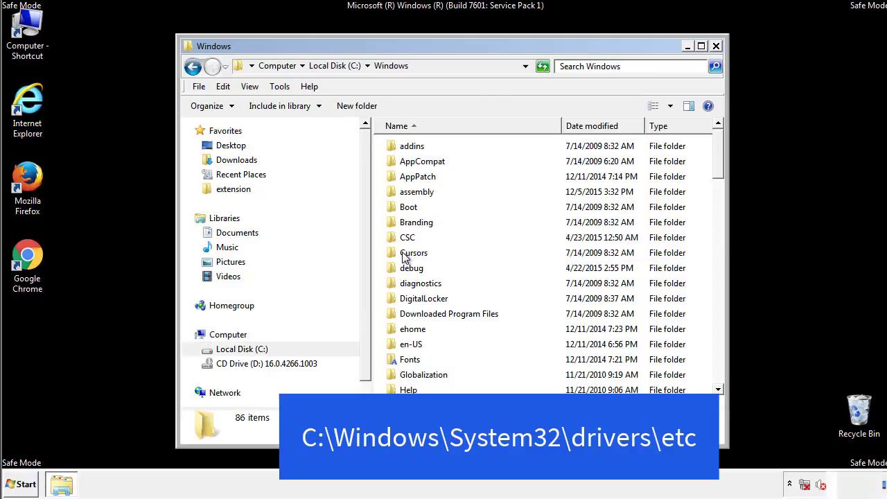
scroll(408, 312, "down", 2)
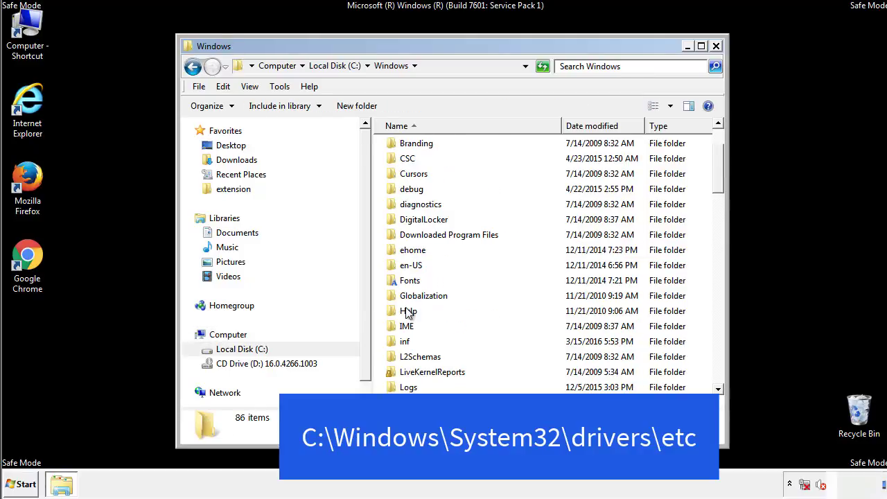
scroll(407, 313, "down", 7)
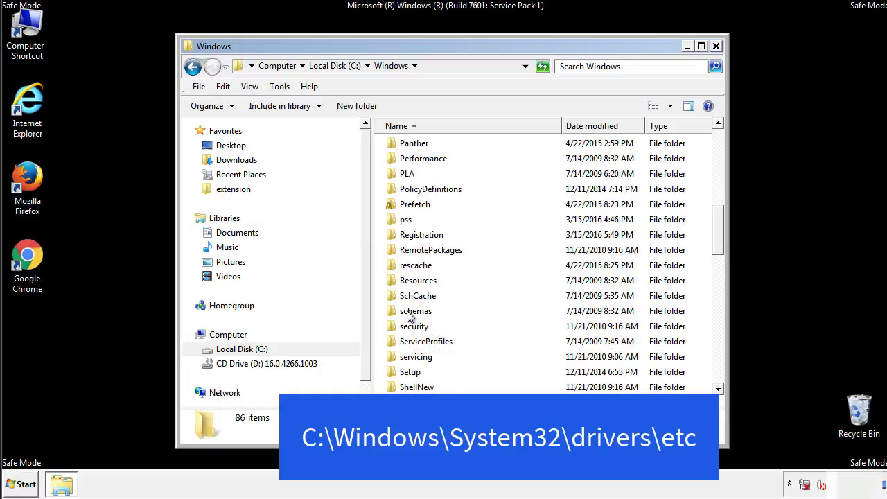
scroll(407, 313, "down", 2)
double_click(420, 358)
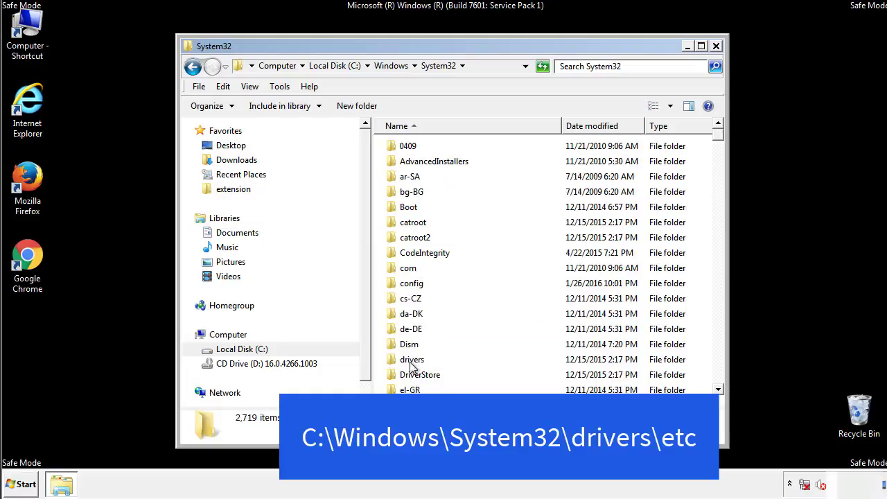
double_click(411, 360)
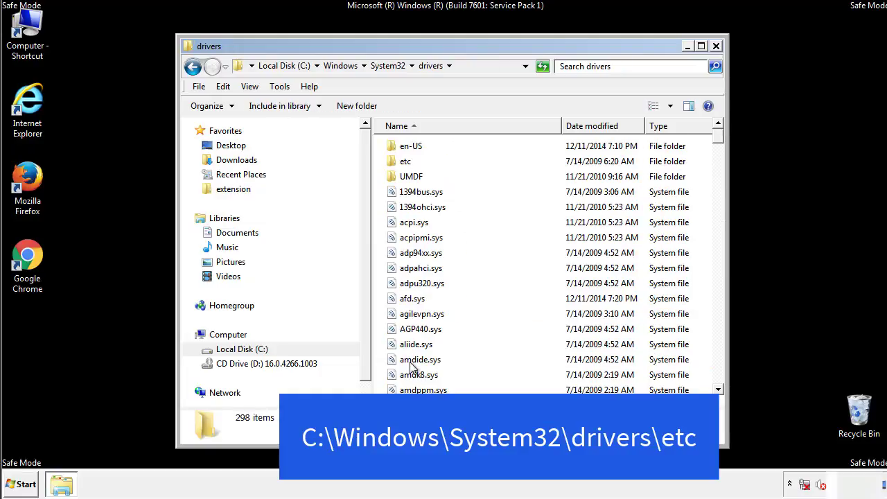
double_click(402, 163)
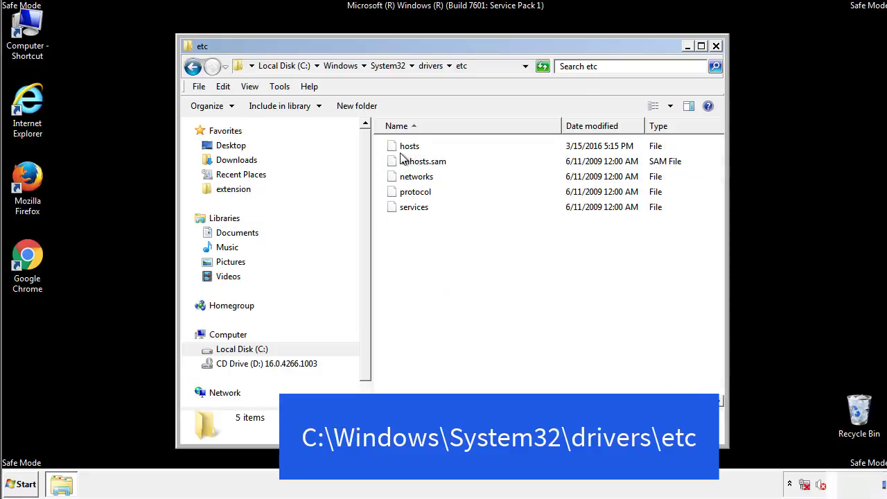
Step: Open the hosts file with Notepad and move its window fully into view
double_click(401, 147)
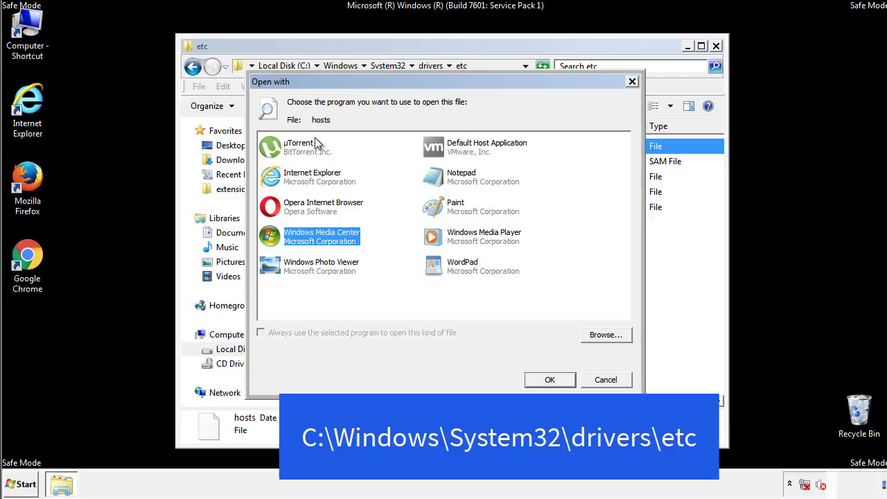
left_click(449, 181)
left_click(548, 380)
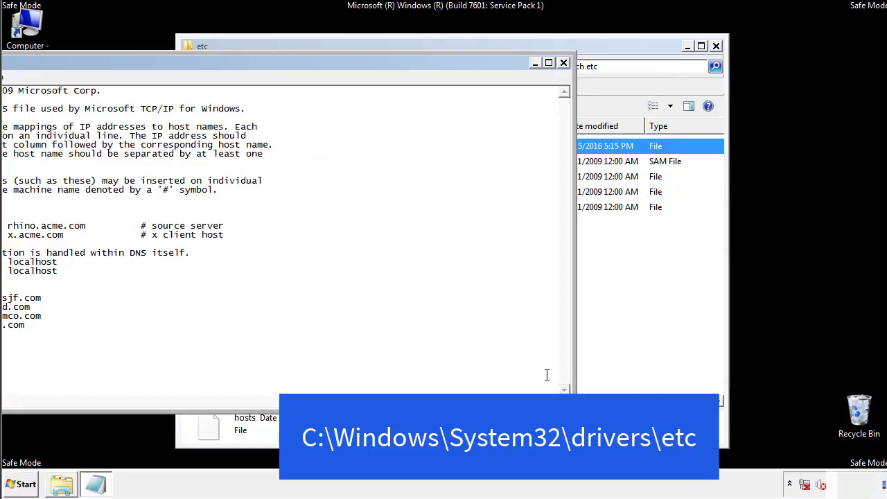
left_click_drag(363, 64, 564, 77)
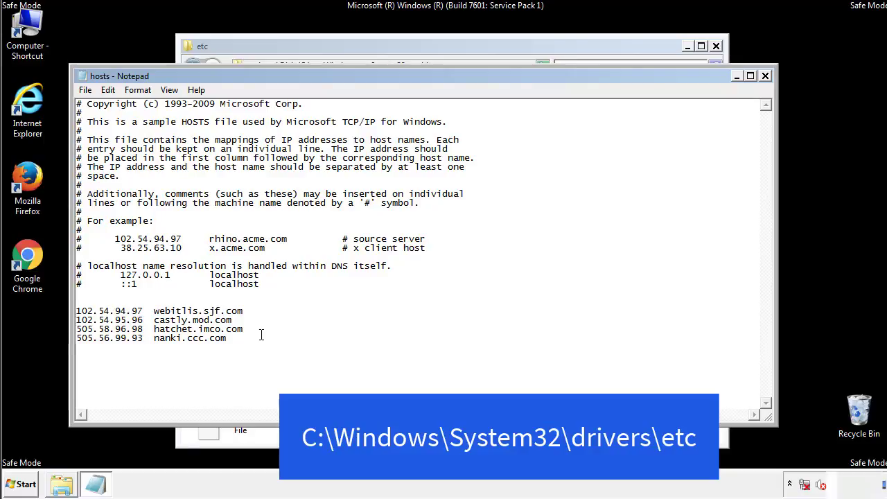
Step: Delete the four host entries below the localhost lines in the hosts file, and close the file and its folder window
left_click_drag(247, 338, 93, 307)
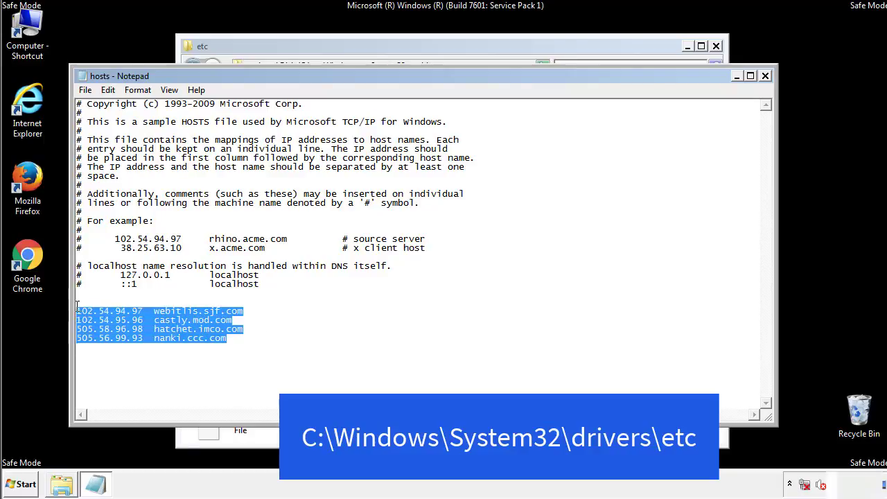
key("Delete")
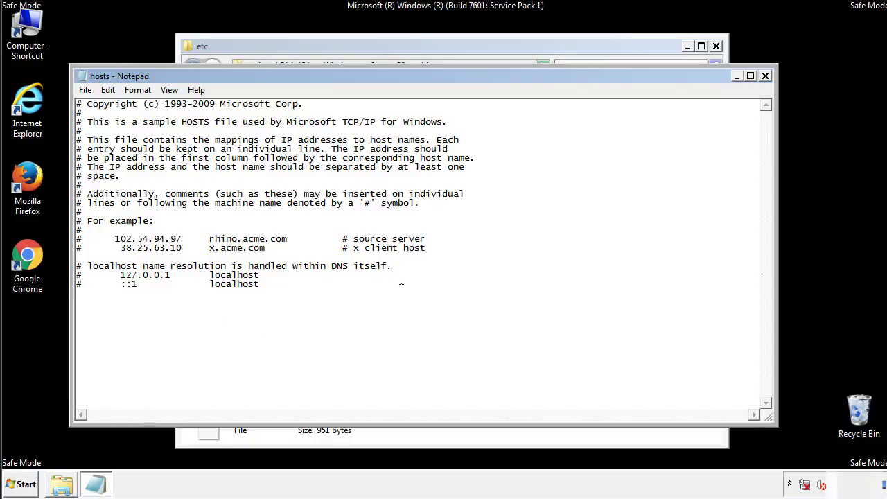
left_click(766, 77)
left_click(391, 254)
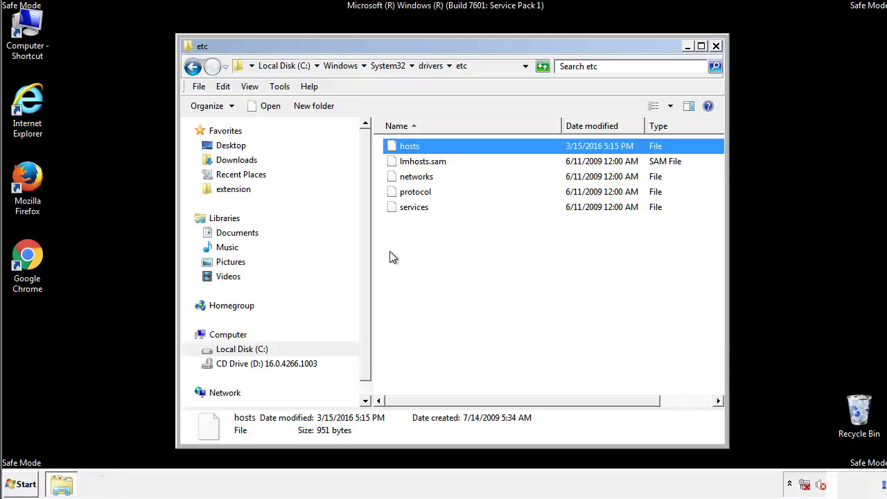
left_click(716, 46)
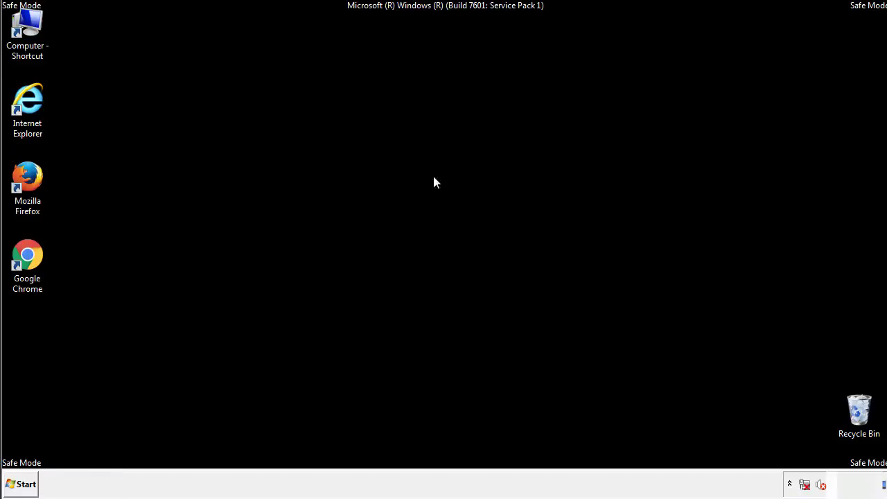
Step: Open the current user's Startup programs folder in a window
left_click(20, 485)
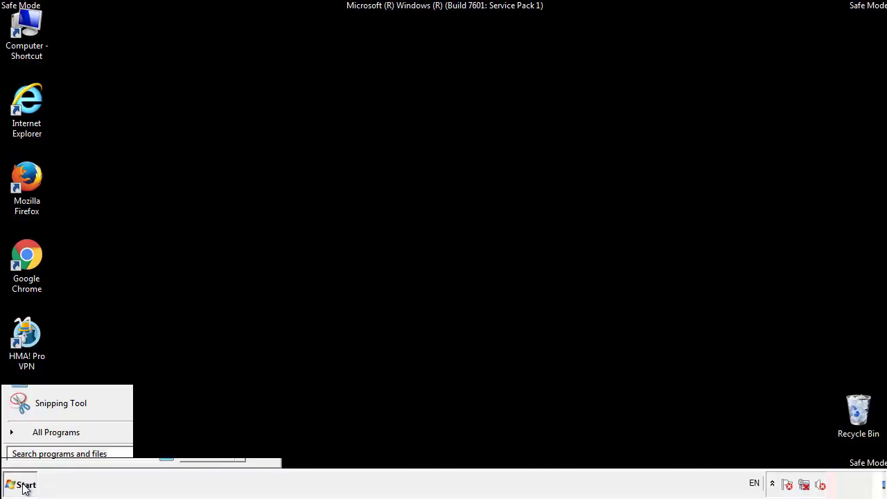
left_click(39, 437)
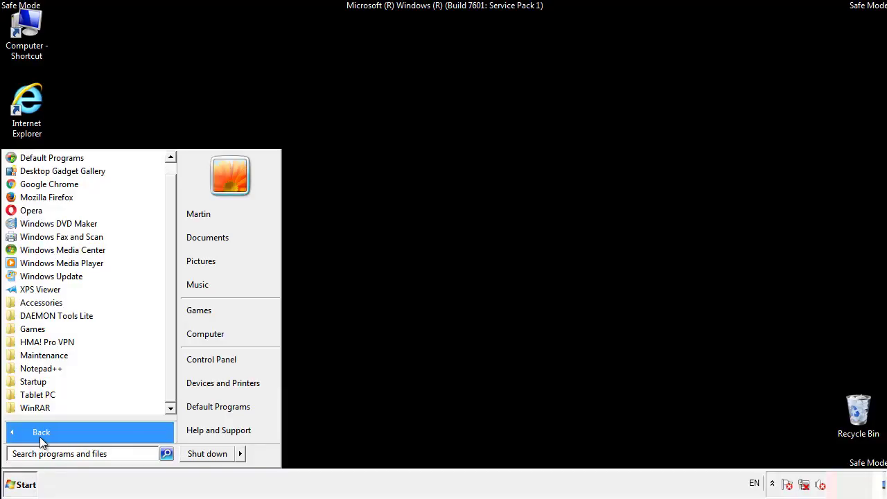
right_click(36, 381)
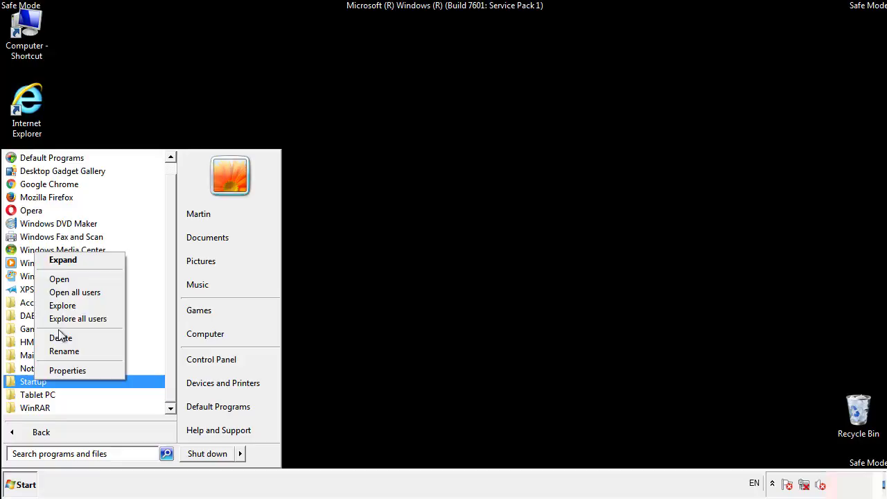
left_click(67, 279)
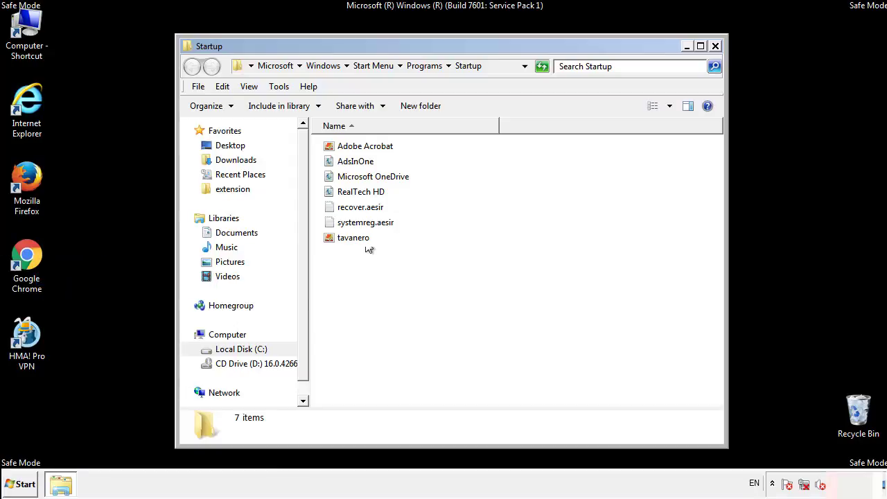
Step: Delete AdsInOne, recover.aesir, systemreg.aesir and tavanero from the Startup folder, moving them to the Recycle Bin
left_click(362, 163)
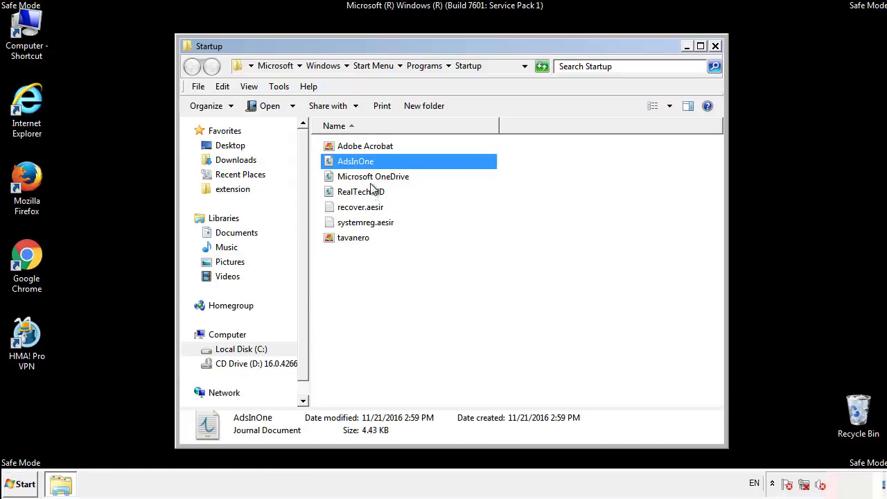
left_click(367, 207, "ctrl")
left_click(367, 223, "ctrl")
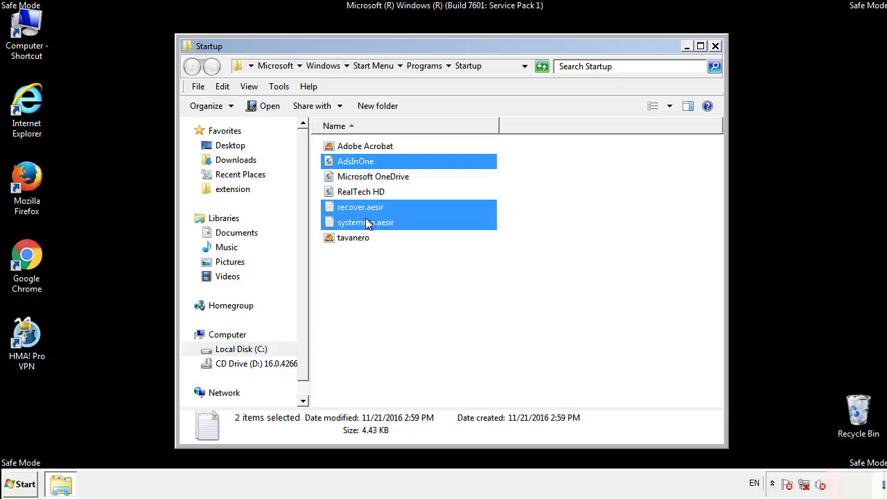
left_click(354, 238, "ctrl")
right_click(352, 239)
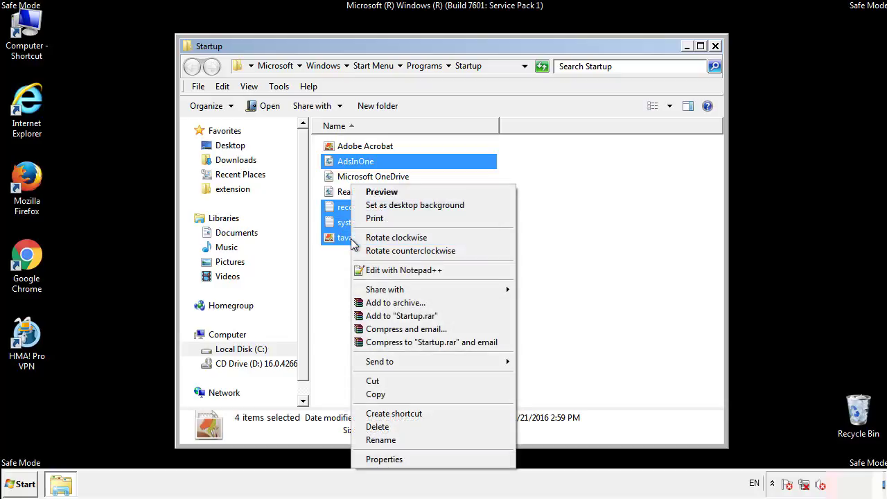
left_click(374, 426)
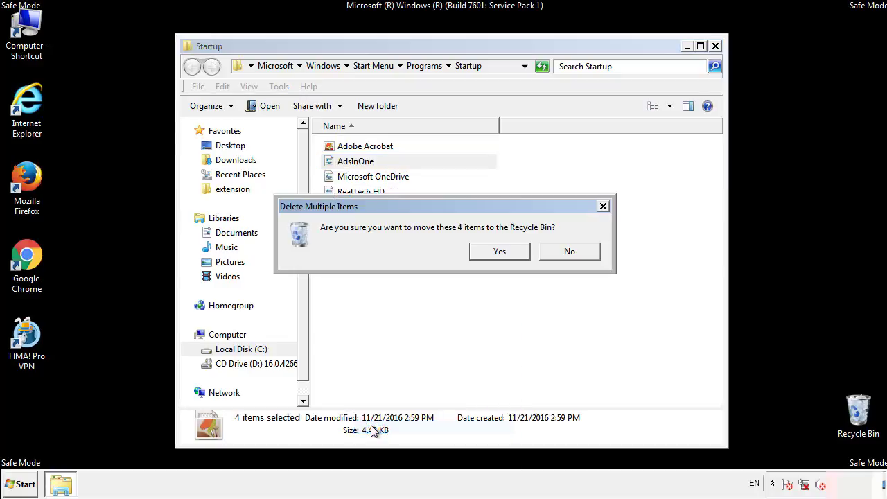
left_click(497, 253)
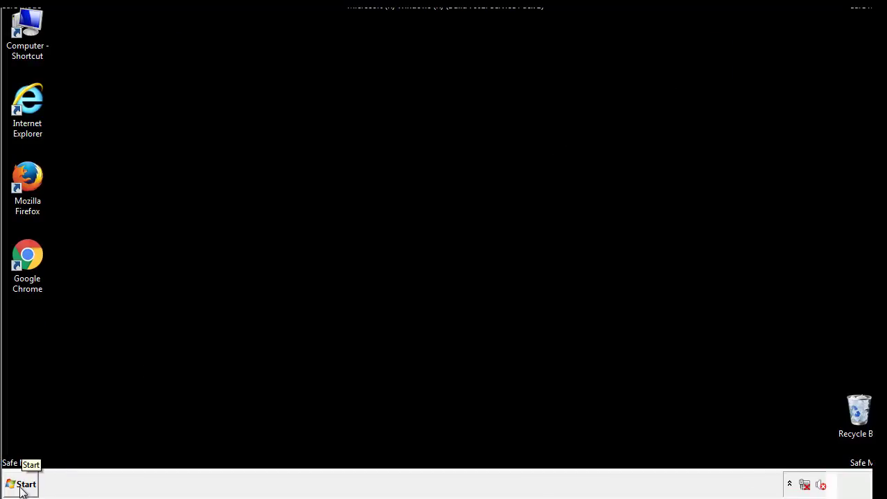
Step: Launch the Registry Editor with regedit
left_click(21, 485)
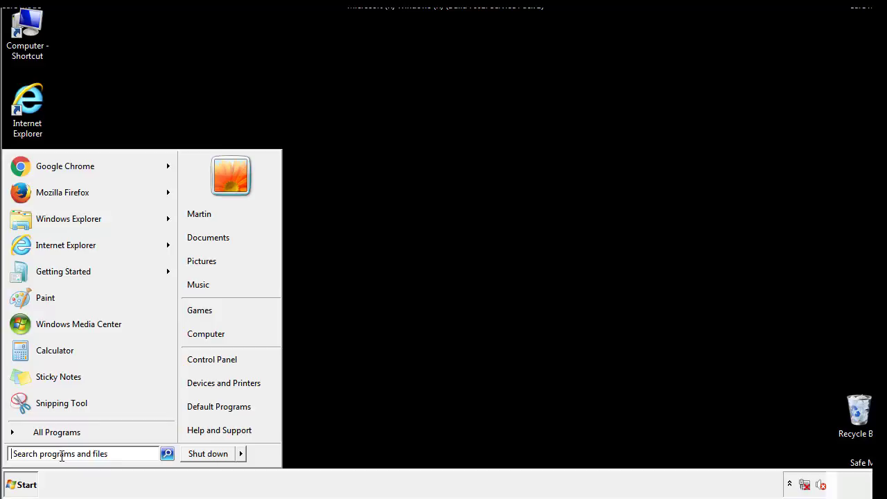
type("reged")
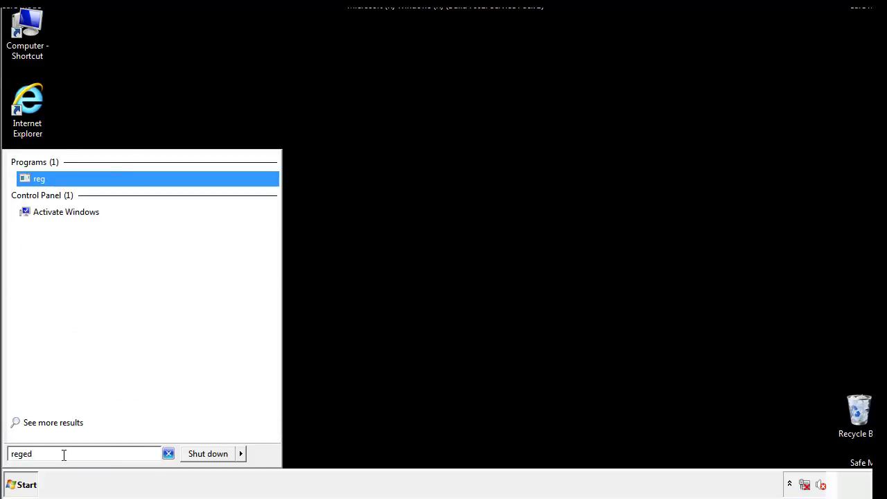
type("it")
key("Return")
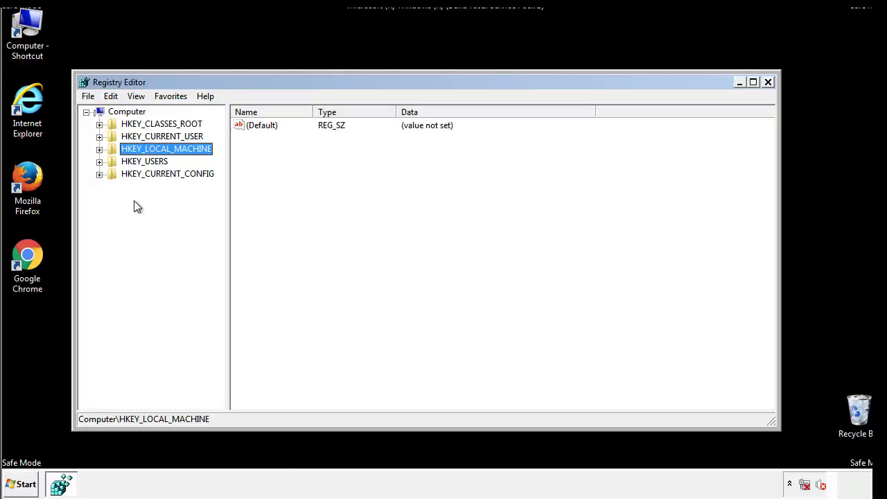
Step: Open the registry key HKEY_LOCAL_MACHINE\SOFTWARE\Microsoft\Windows\CurrentVersion\Run
left_click(99, 149)
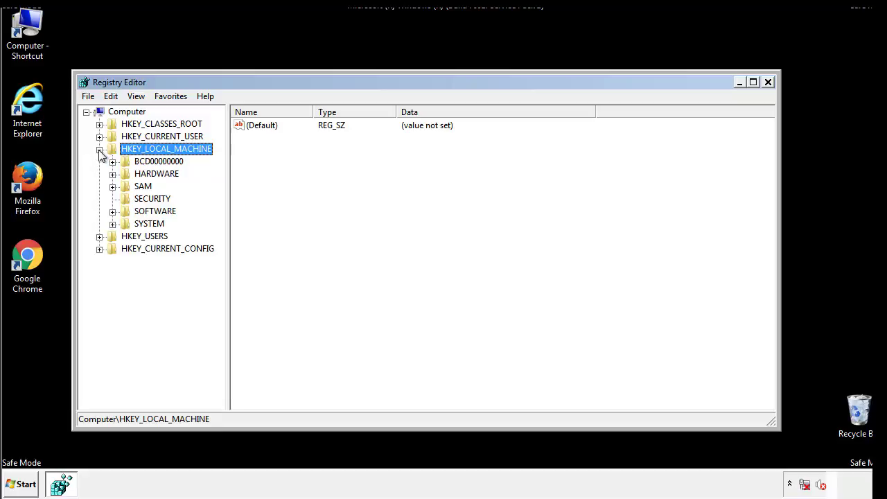
left_click(113, 212)
left_click_drag(219, 204, 220, 231)
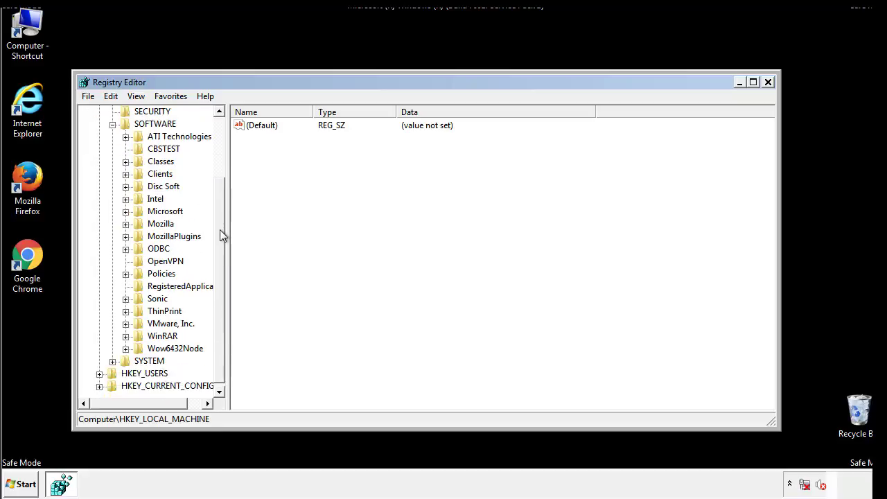
left_click(126, 212)
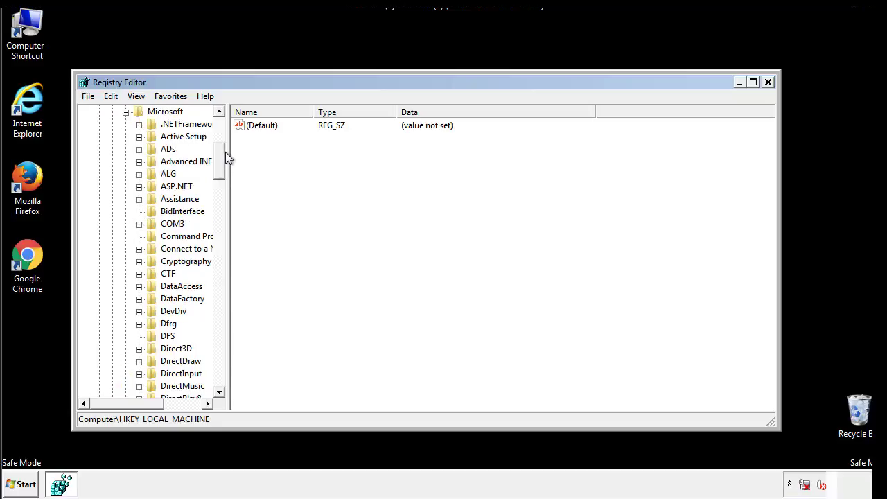
mouse_move(218, 169)
left_mouse_down()
mouse_move(219, 374)
mouse_move(218, 359)
left_mouse_up()
left_click(139, 211)
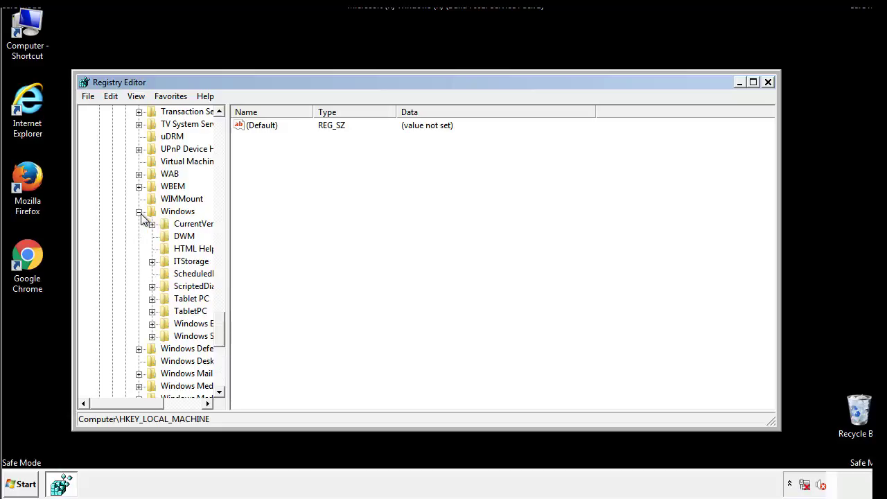
left_click_drag(122, 404, 144, 407)
left_click(114, 224)
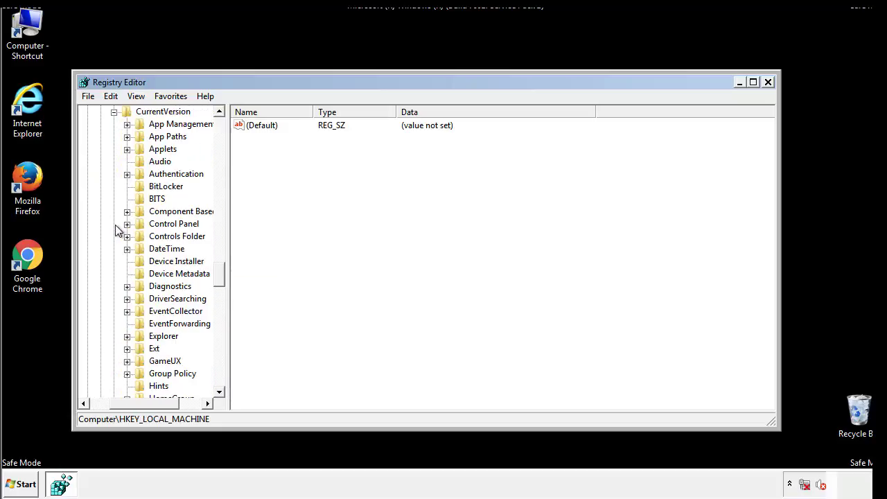
left_click_drag(224, 277, 222, 316)
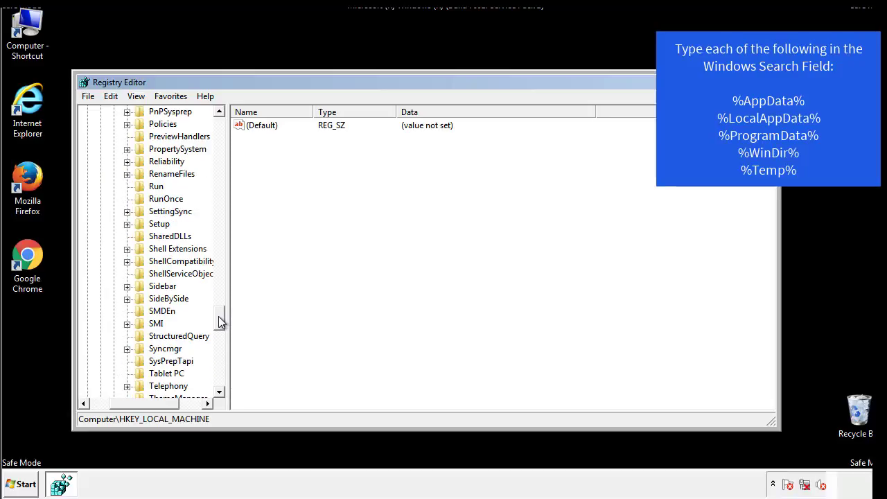
left_click(146, 187)
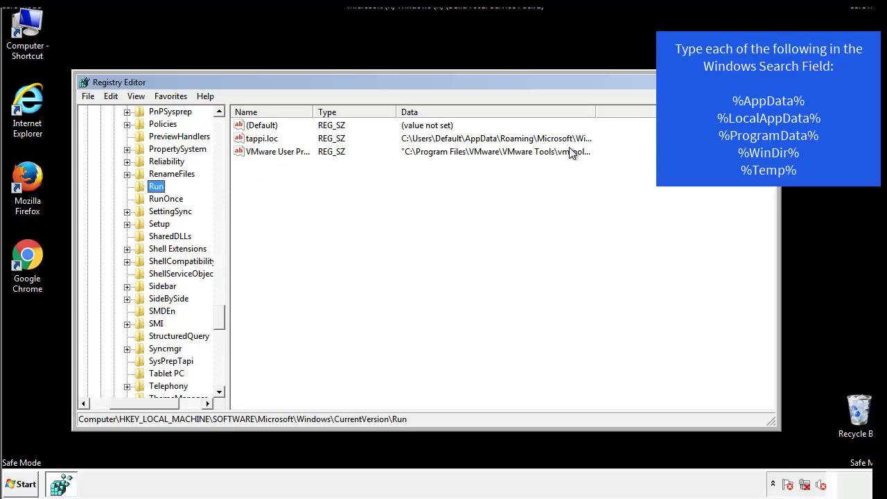
Step: Permanently delete the tappi.loc value from the local machine's Run key
left_click(263, 142)
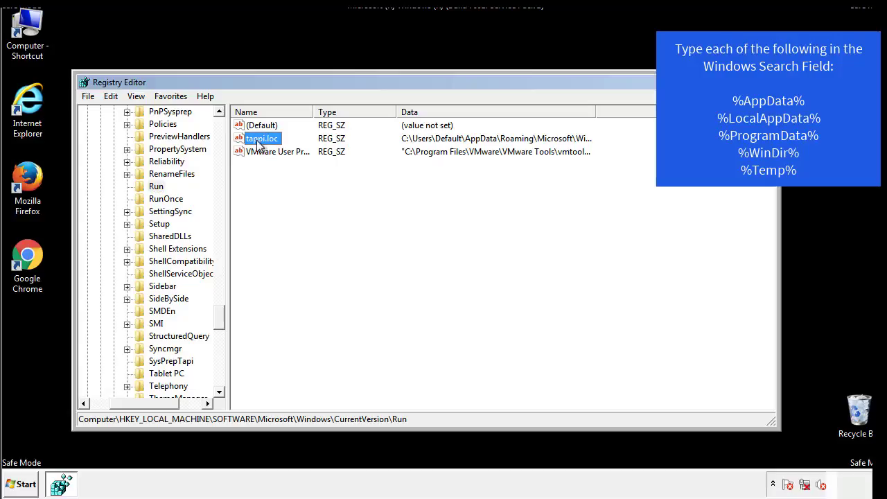
right_click(257, 140)
left_click(277, 180)
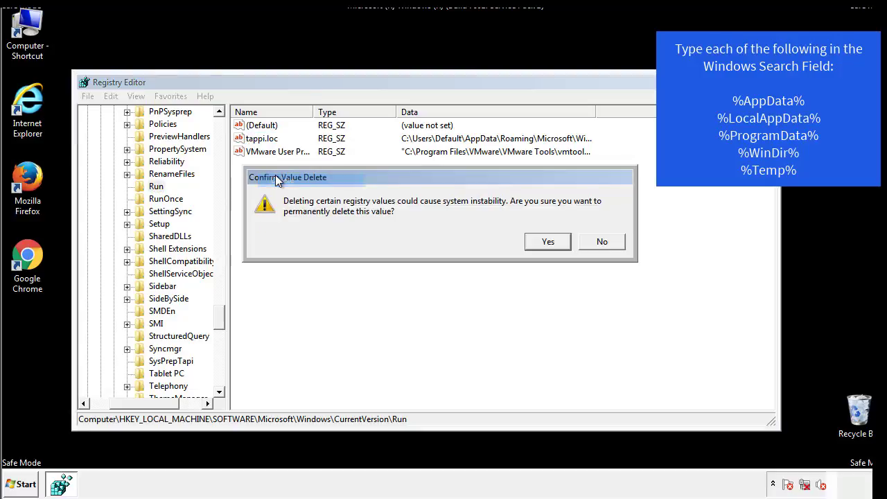
left_click(539, 243)
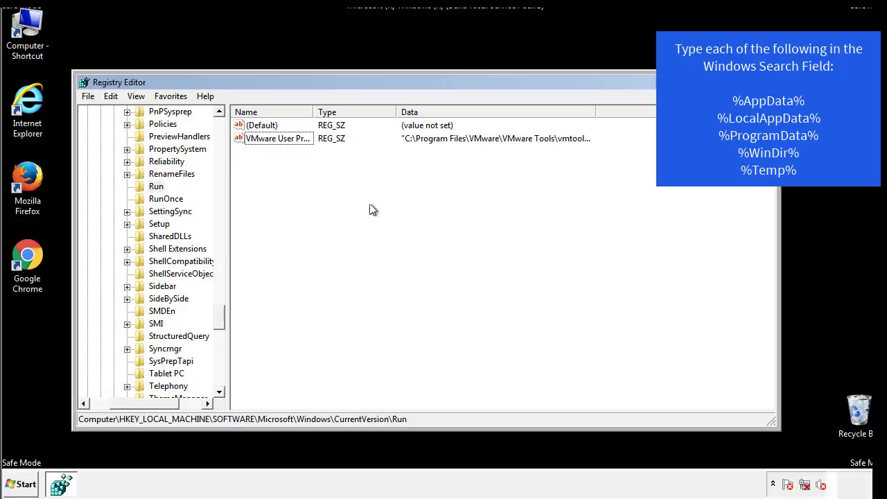
Step: Collapse the HKEY_LOCAL_MACHINE branch in the registry tree
left_click_drag(218, 311, 217, 376)
left_click_drag(150, 404, 108, 412)
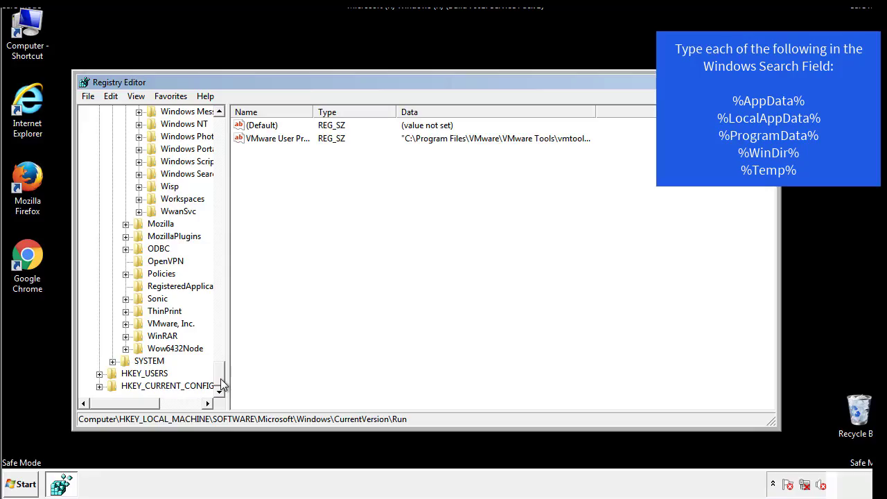
left_click_drag(219, 377, 226, 134)
left_click(99, 149)
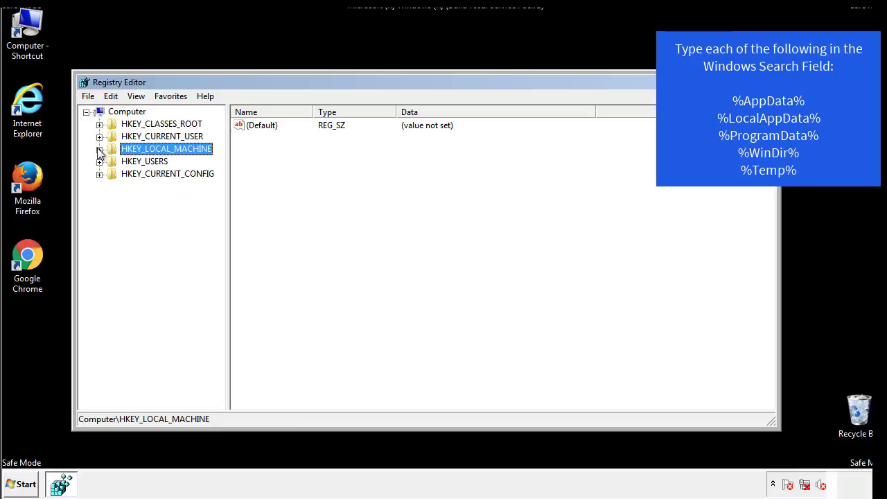
Step: Open HKEY_CURRENT_USER\Software\Microsoft\Windows\CurrentVersion\Run and check its values for suspicious startup entries
left_click(99, 136)
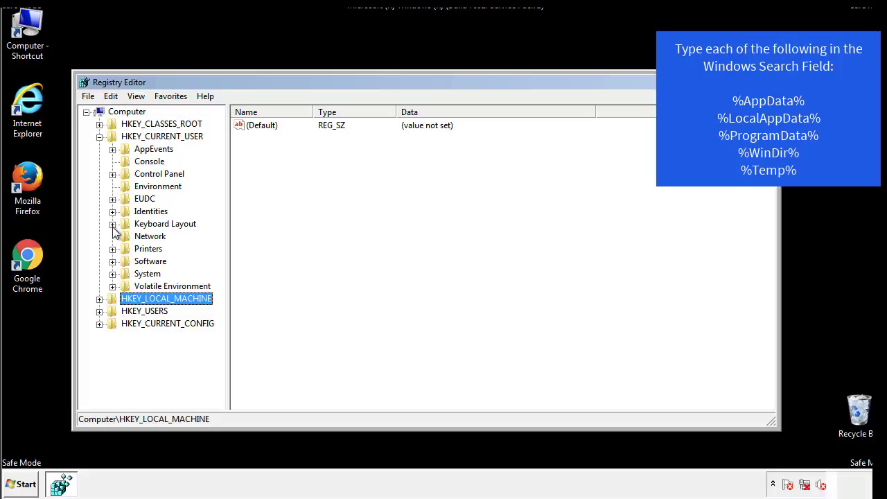
left_click(112, 262)
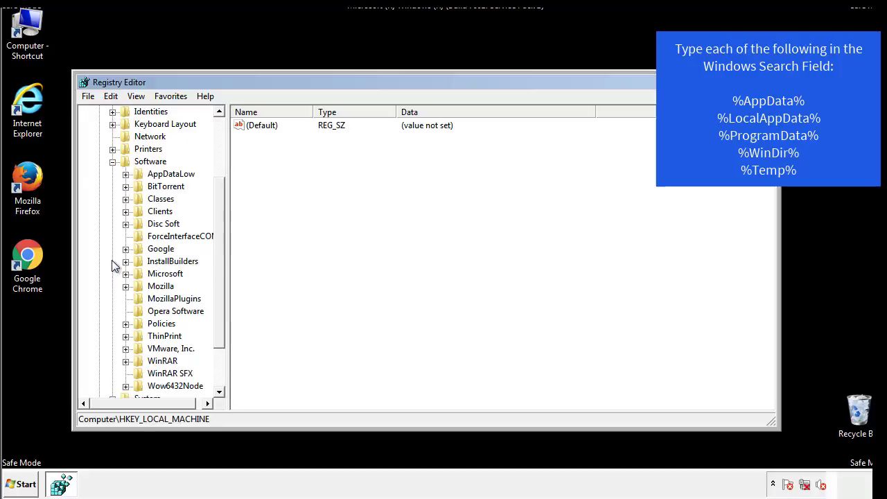
left_click_drag(217, 253, 218, 264)
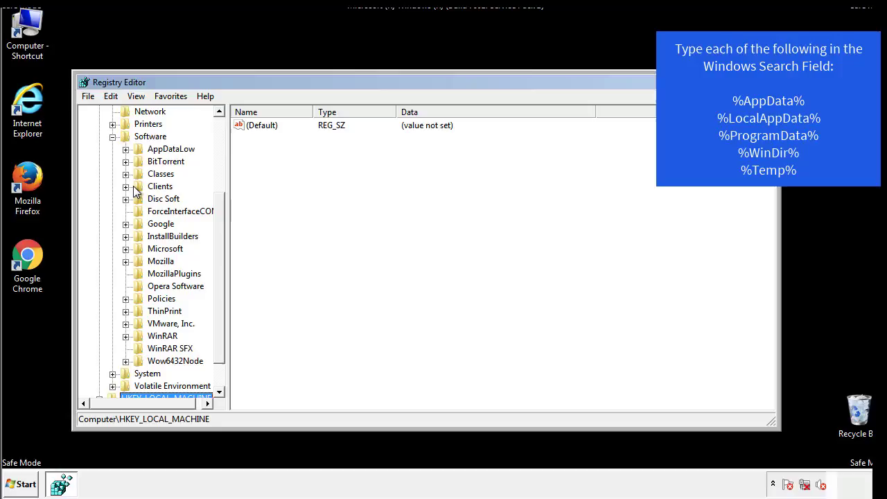
left_click(126, 249)
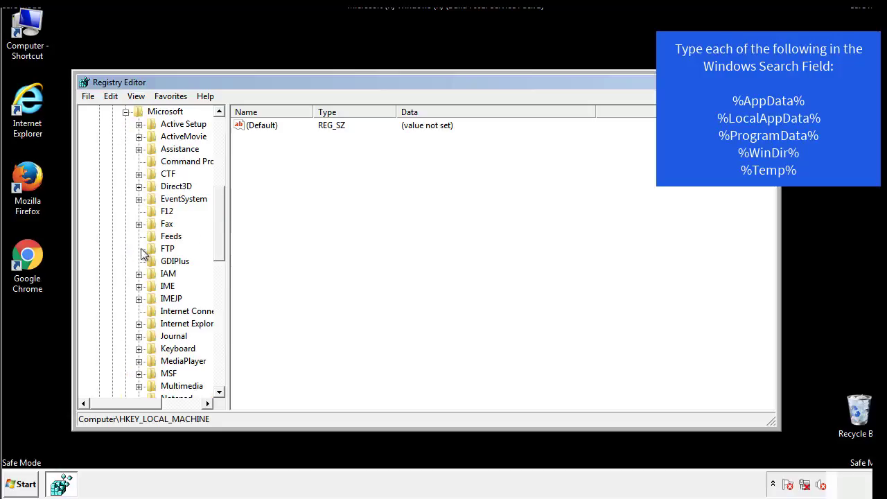
left_click_drag(219, 206, 219, 288)
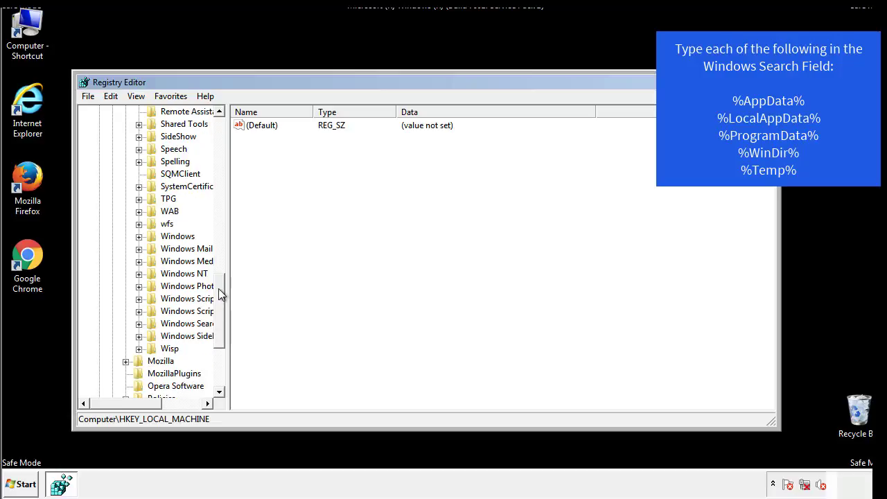
left_click(138, 236)
left_click(152, 249)
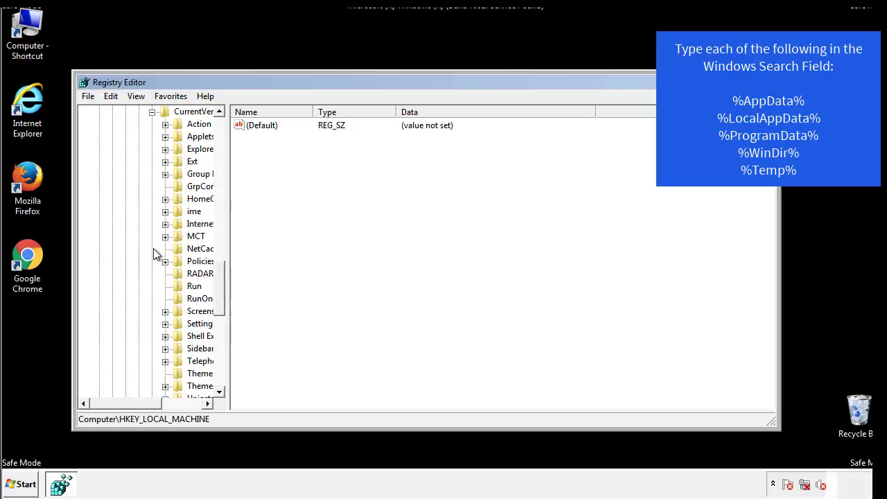
left_click_drag(134, 404, 156, 403)
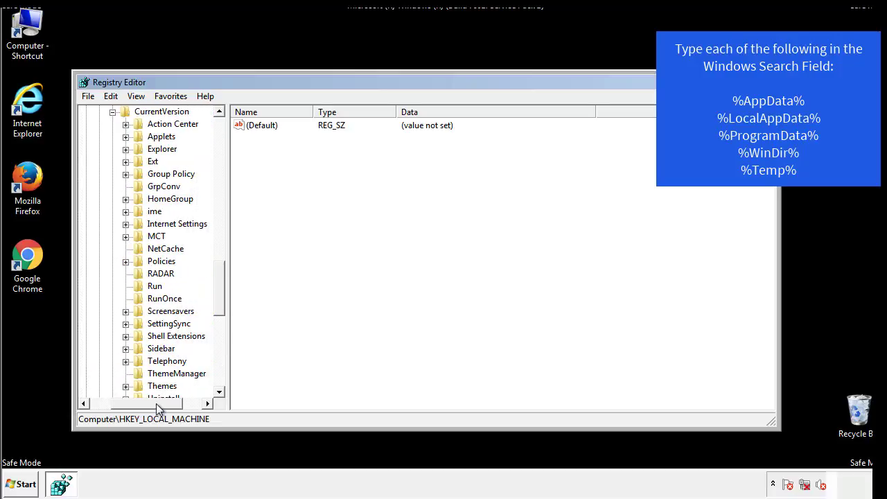
left_click(154, 286)
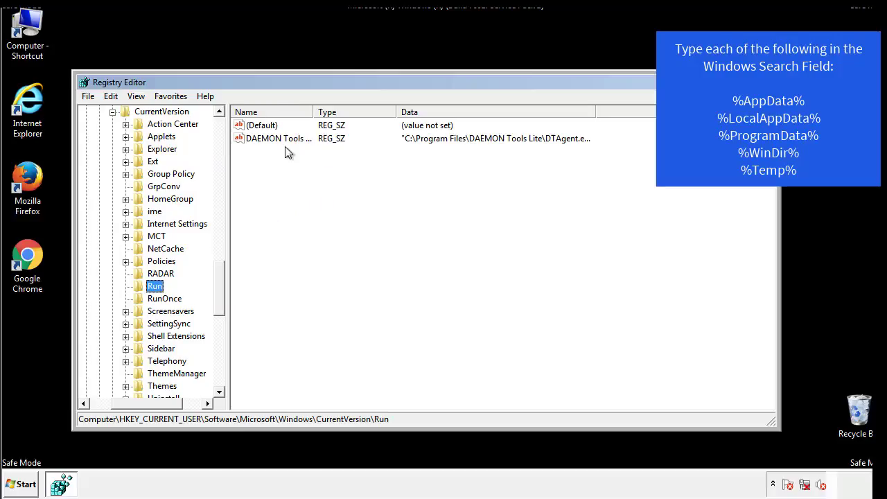
left_click(380, 163)
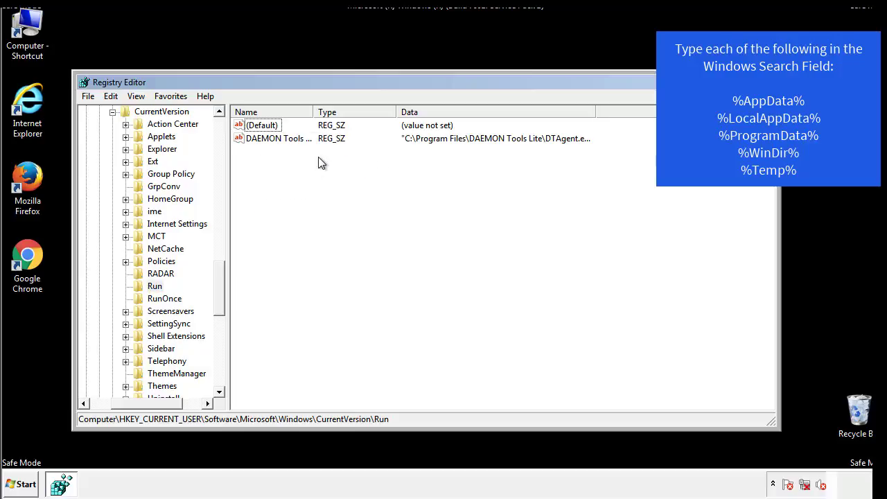
Step: Collapse the Windows key under HKEY_CURRENT_USER\Software\Microsoft and return to the start of the registry tree
left_click_drag(147, 401, 125, 402)
left_click_drag(224, 300, 219, 289)
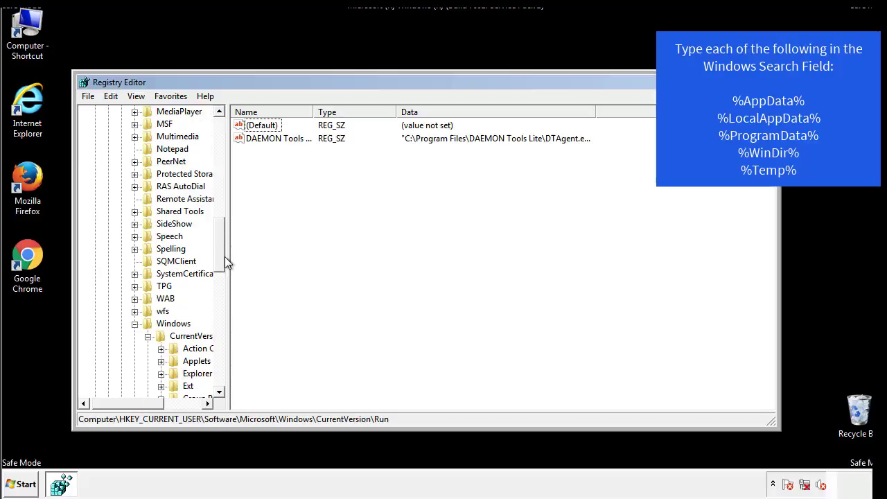
left_click(134, 323)
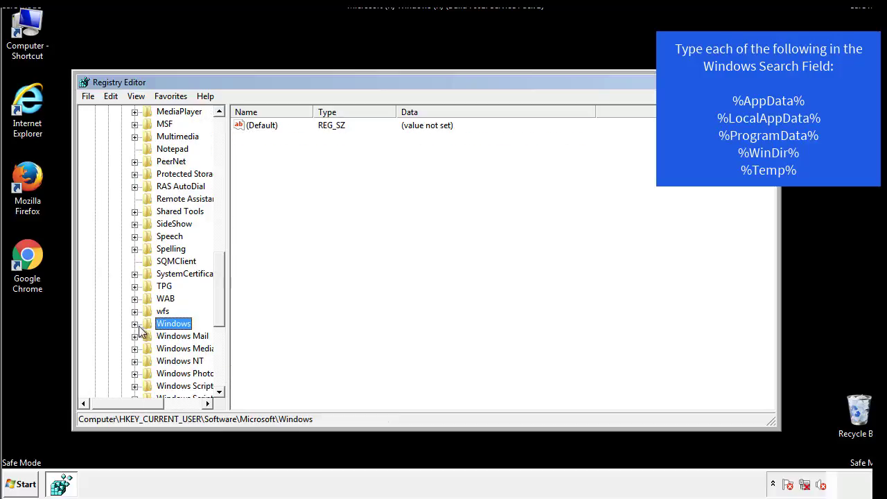
left_click_drag(223, 308, 223, 172)
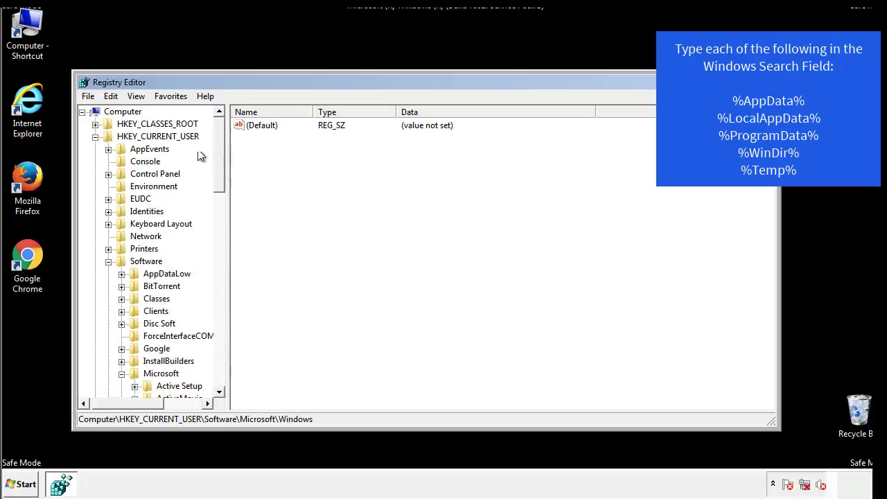
Step: Search the registry's keys, values and data for %temp%
left_click(114, 97)
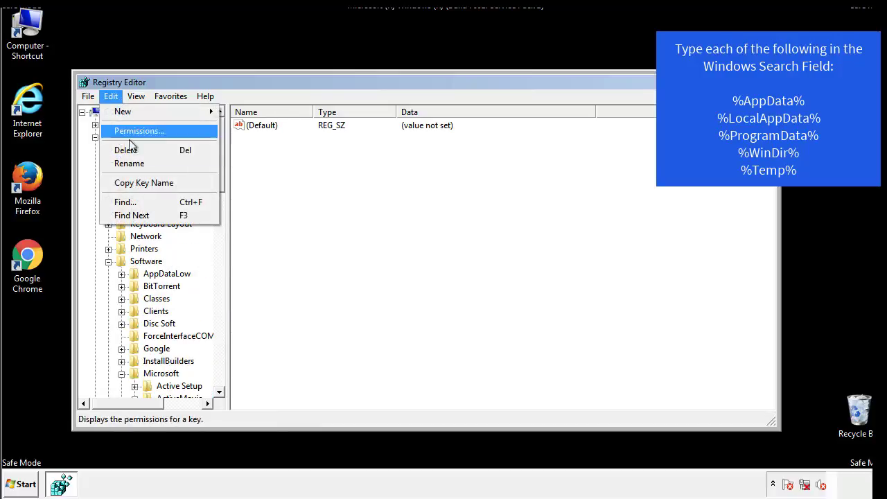
left_click(133, 200)
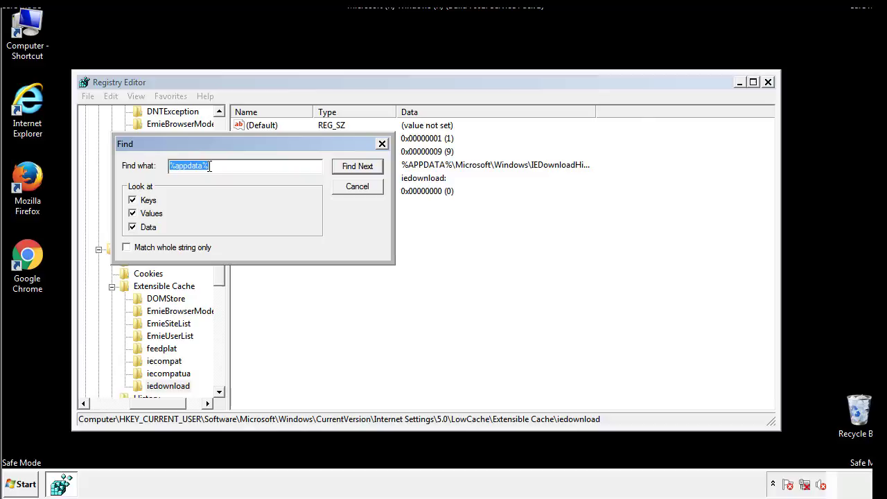
type("%temp%")
key("Return")
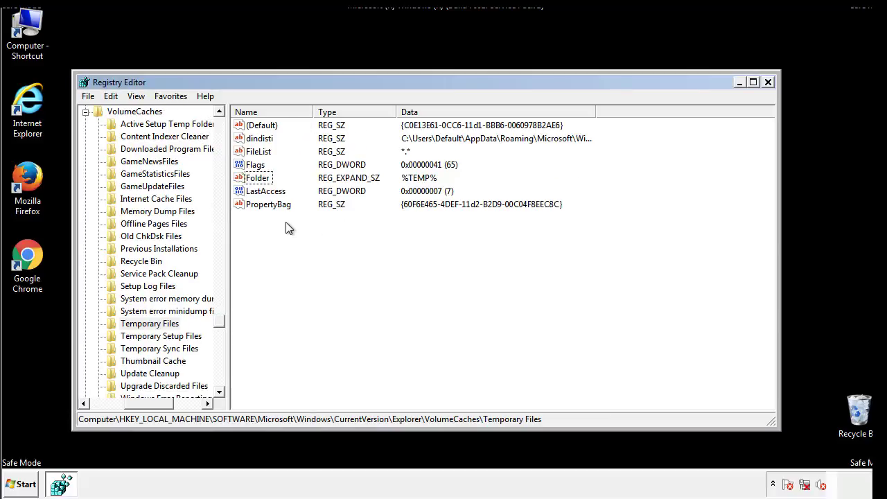
Step: Permanently delete all values in the VolumeCaches\Temporary Files registry key and close the Registry Editor
left_click_drag(285, 222, 251, 126)
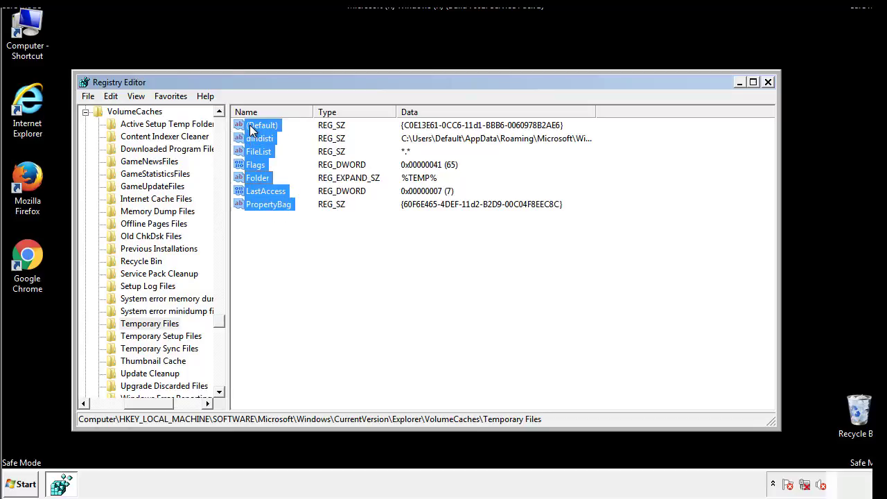
right_click(251, 127)
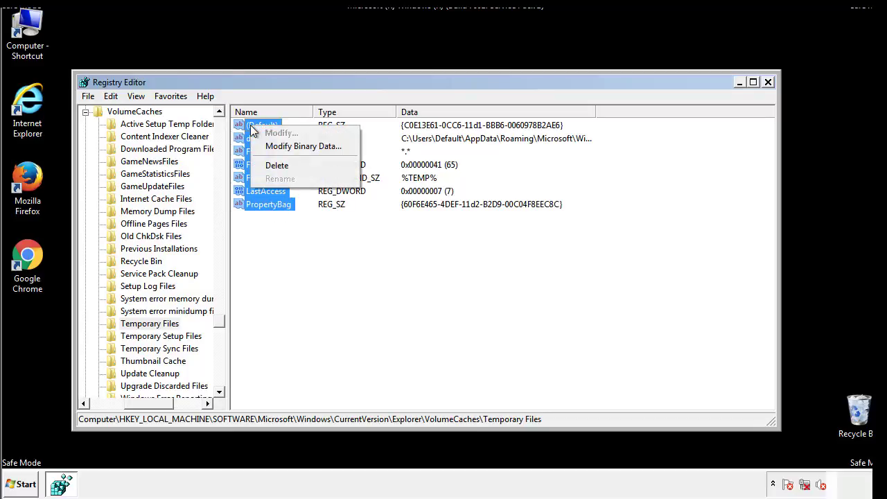
left_click(272, 165)
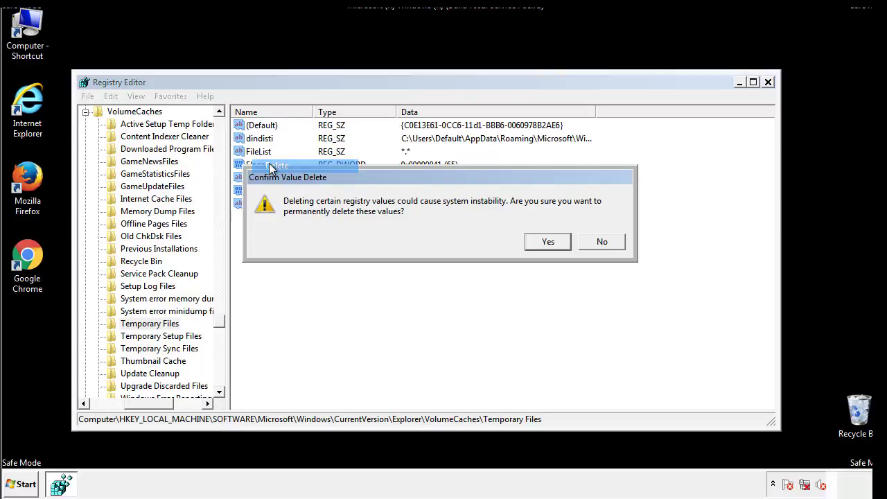
left_click(564, 241)
left_click(308, 169)
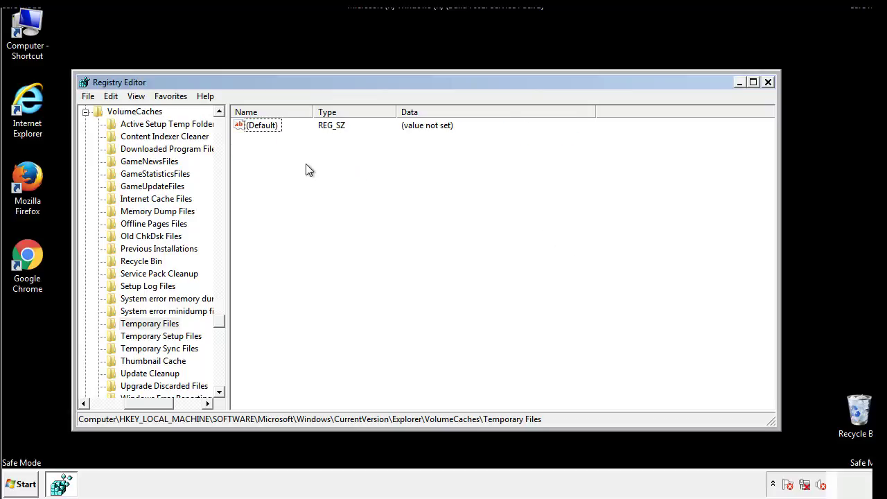
left_click(769, 82)
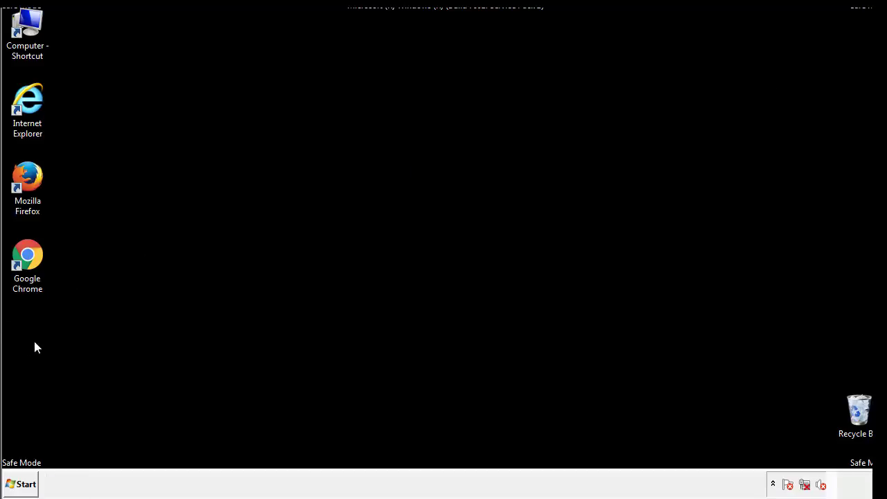
Step: Search for msconfig and launch the System Configuration utility
left_click(17, 486)
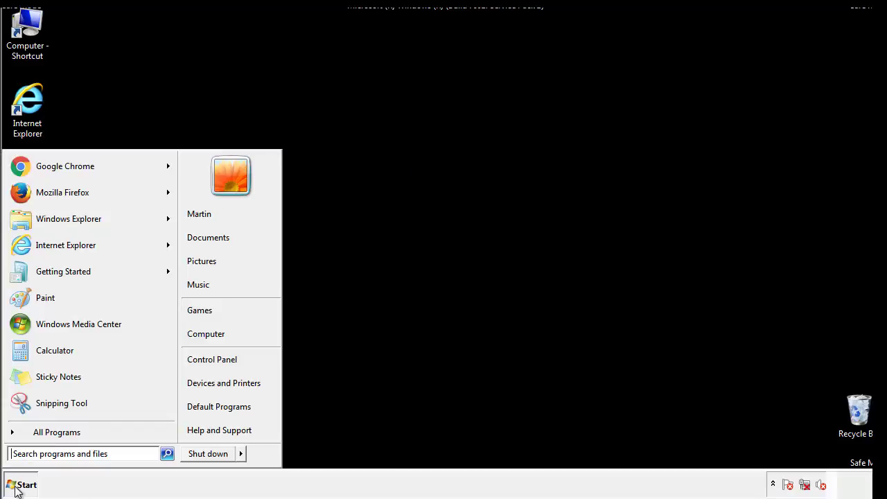
left_click(48, 453)
type("mscon")
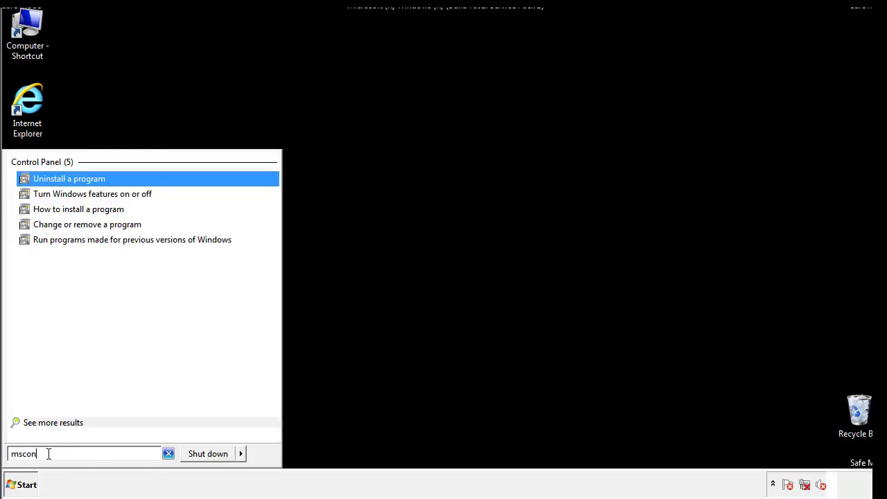
type("fgi")
key("BackSpace")
key("BackSpace")
type("ig")
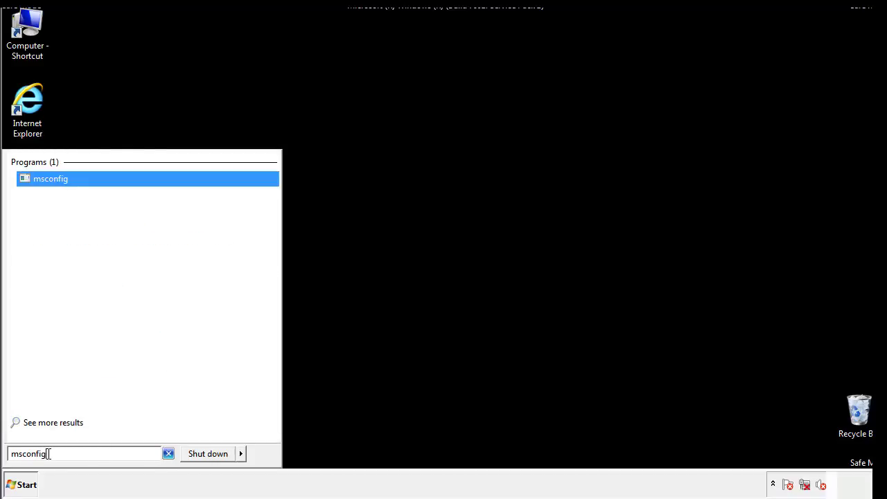
key("Return")
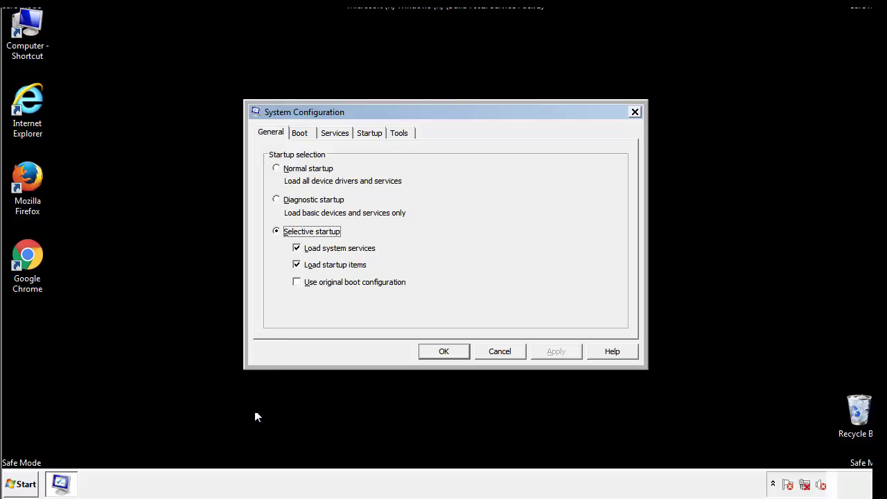
Step: Turn off Safe boot in the boot options, apply the change and restart the computer
left_click(300, 132)
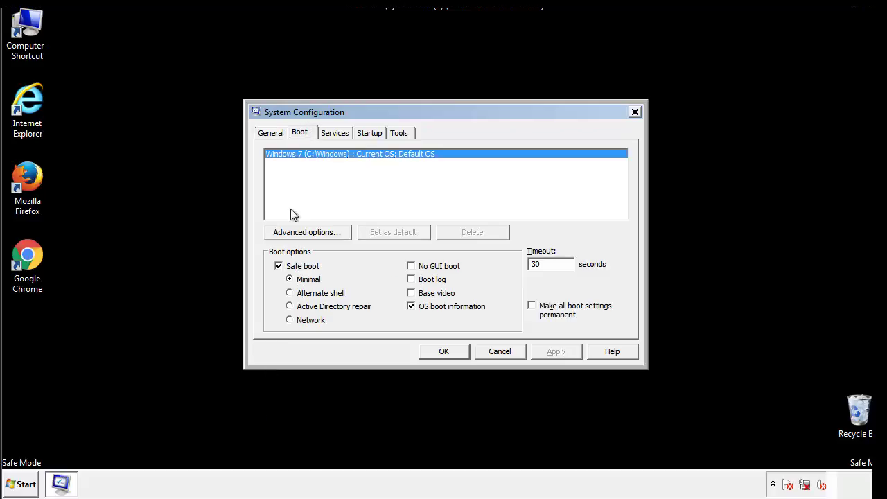
left_click(282, 271)
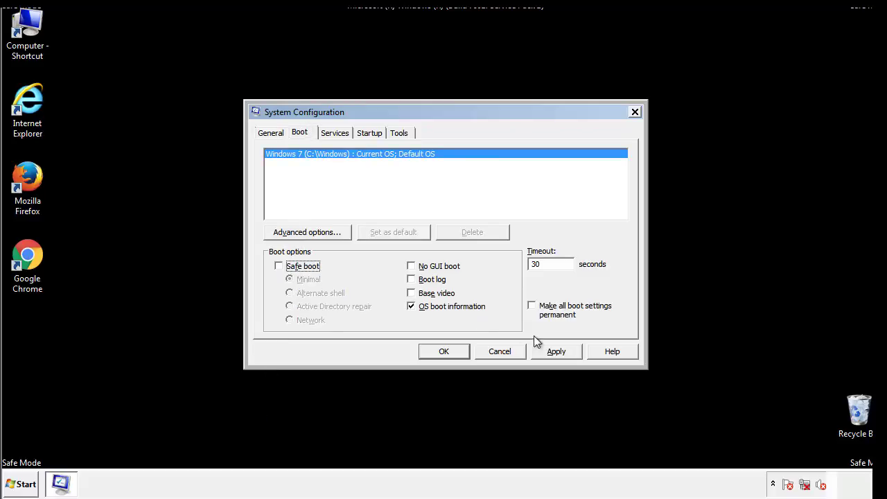
left_click(558, 350)
left_click(441, 354)
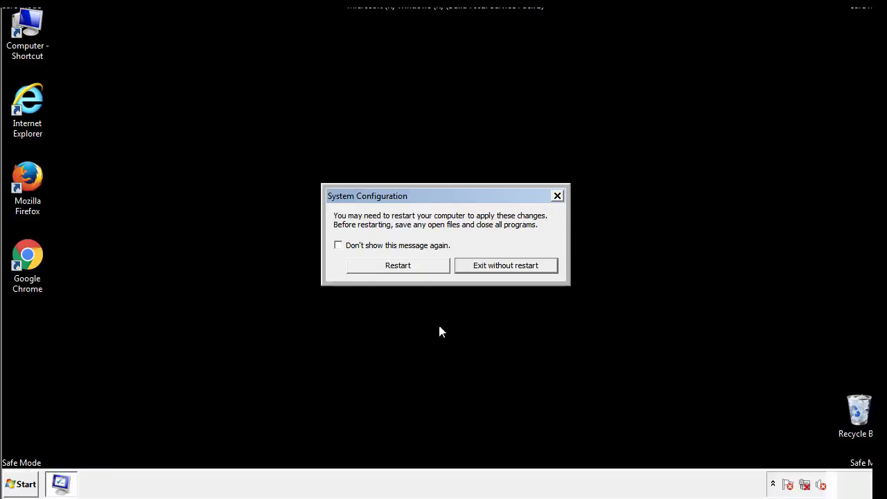
left_click(410, 270)
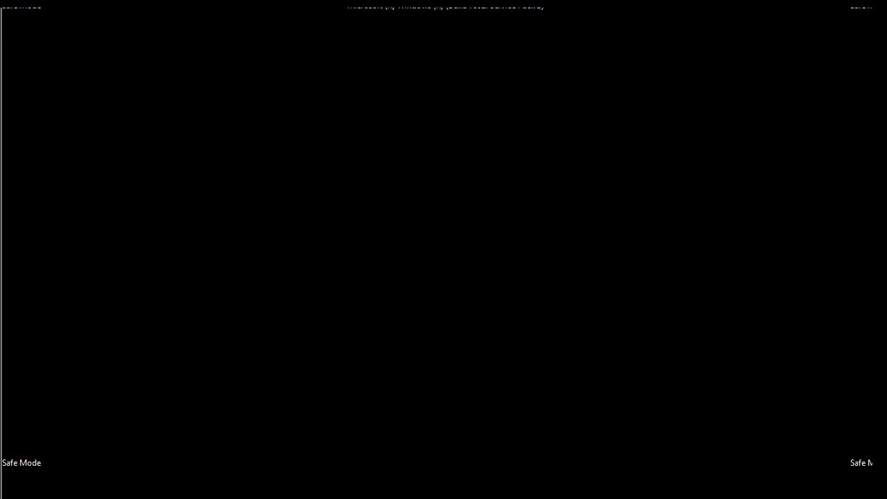